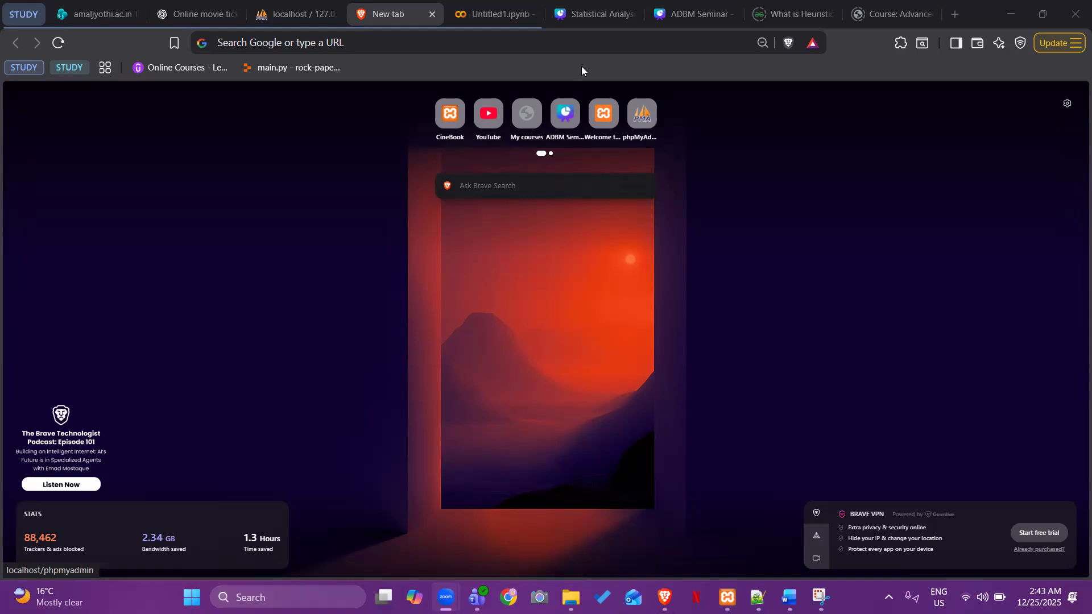
# Open the CineBook movie booking site at localhost/movie_booking/
pyautogui.click(592, 43)
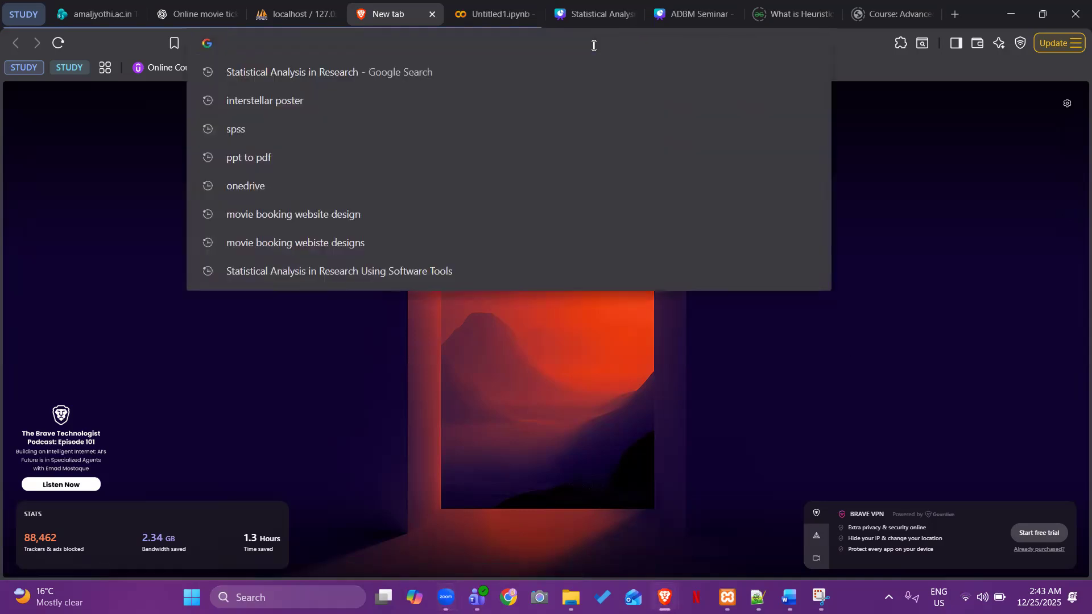
pyautogui.write('loca')
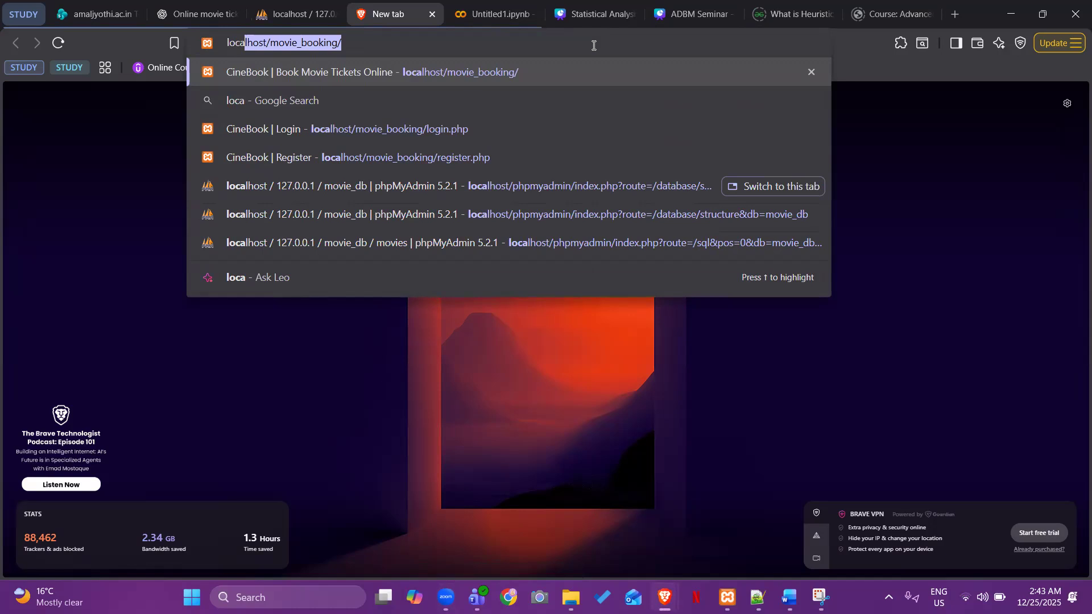
pyautogui.press('Return')
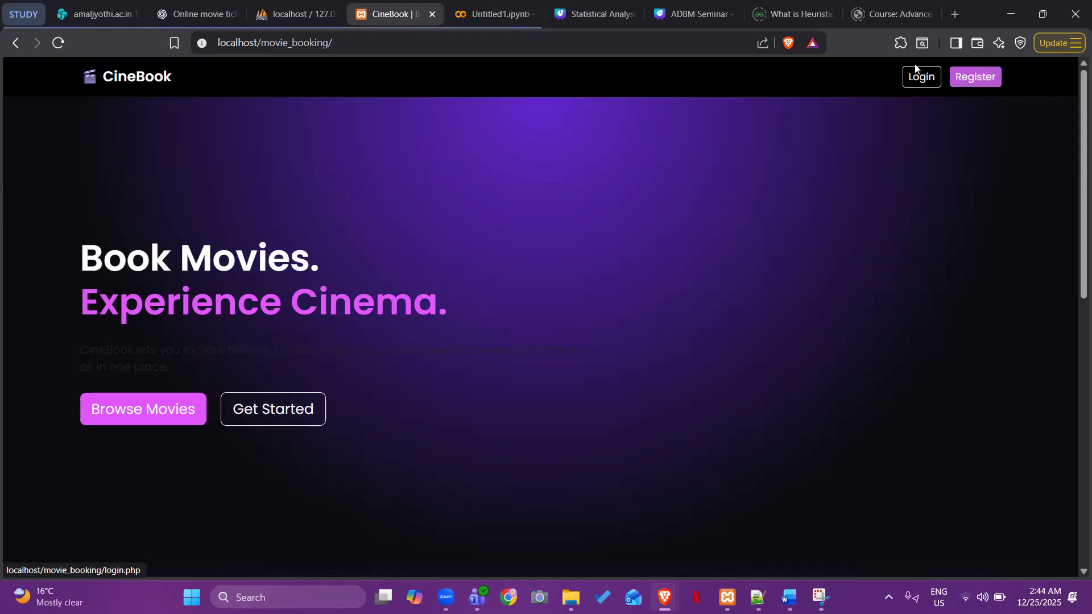
# Go through the registration page to the login form and log in with the account e-mail and password
pyautogui.click(960, 78)
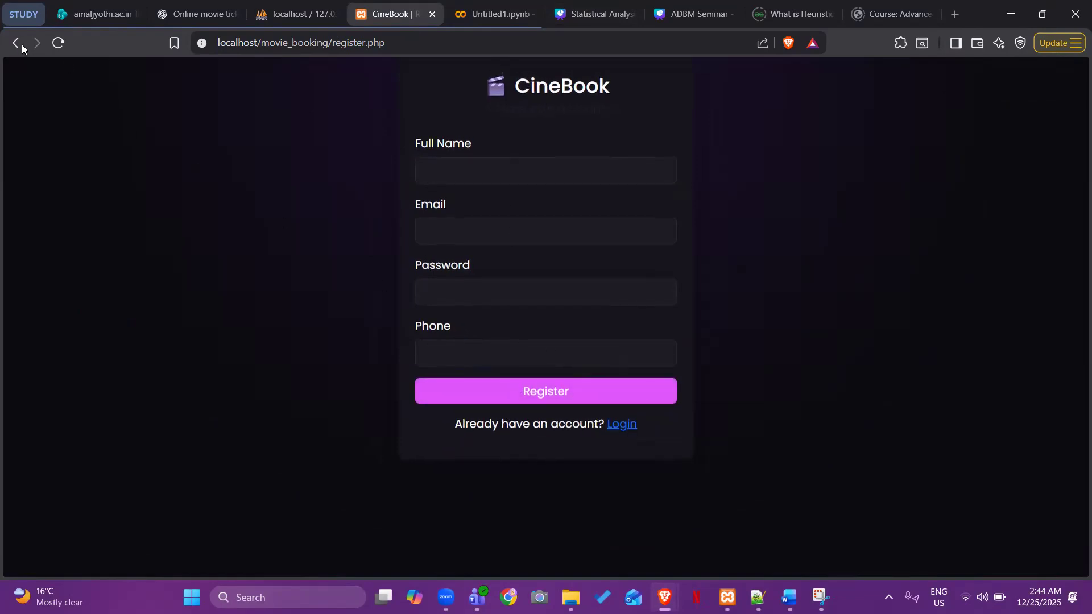
pyautogui.click(626, 426)
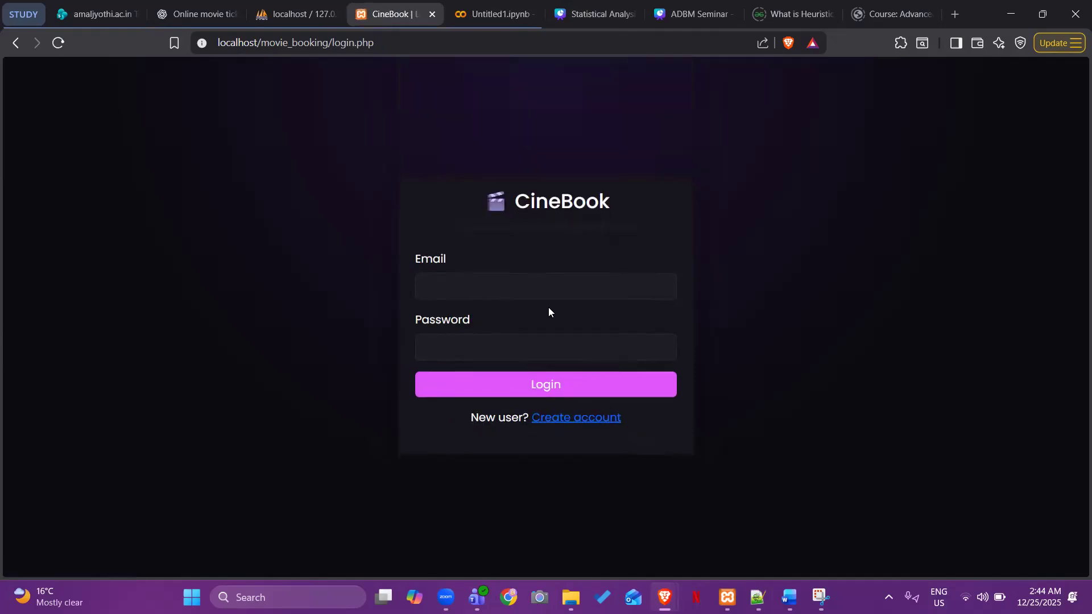
pyautogui.click(501, 287)
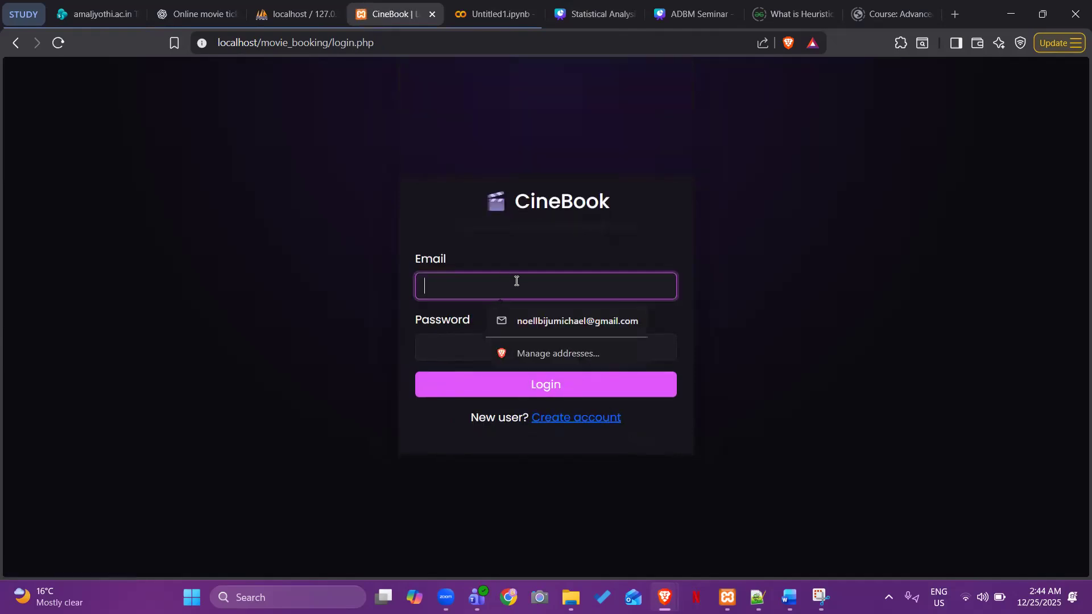
pyautogui.click(556, 322)
pyautogui.click(512, 346)
pyautogui.write('•••••')
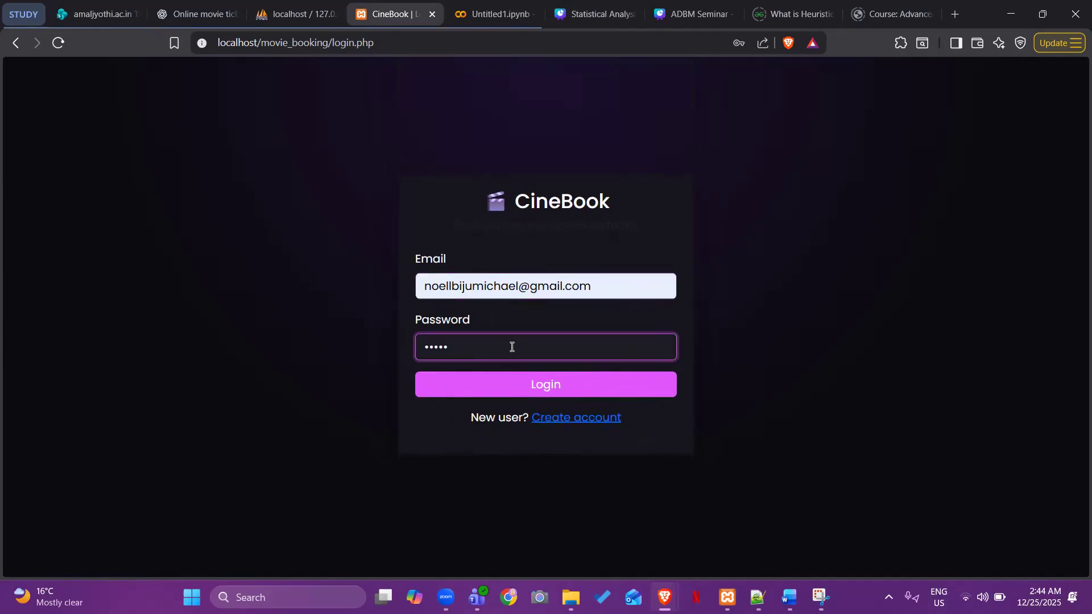
pyautogui.click(555, 380)
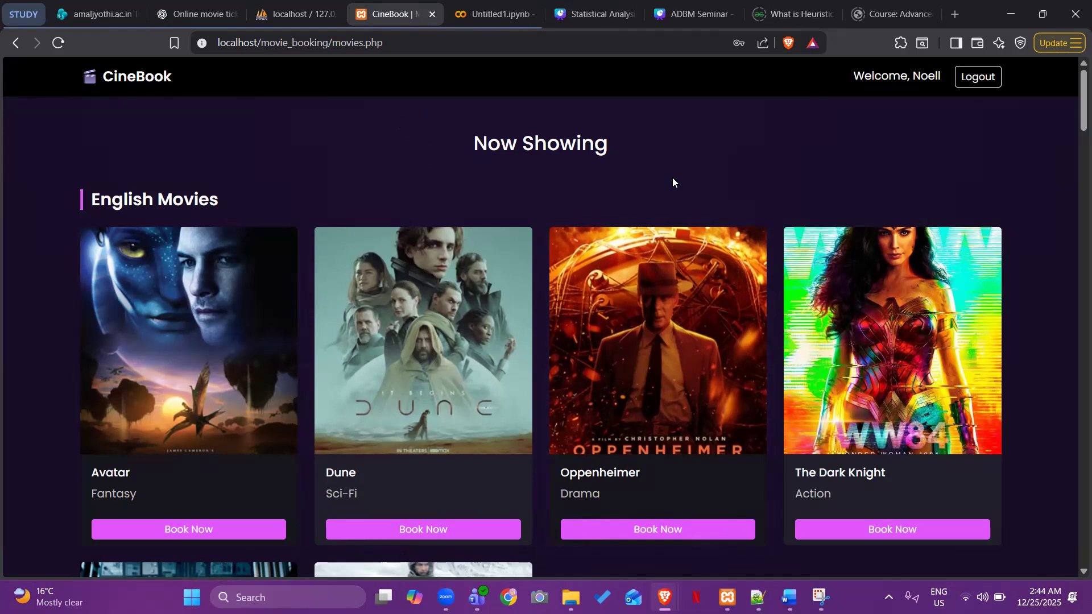
# Look through the Now Showing movies by language and glance at the movie_db SQL page in phpMyAdmin
pyautogui.scroll(-15, 672, 177)
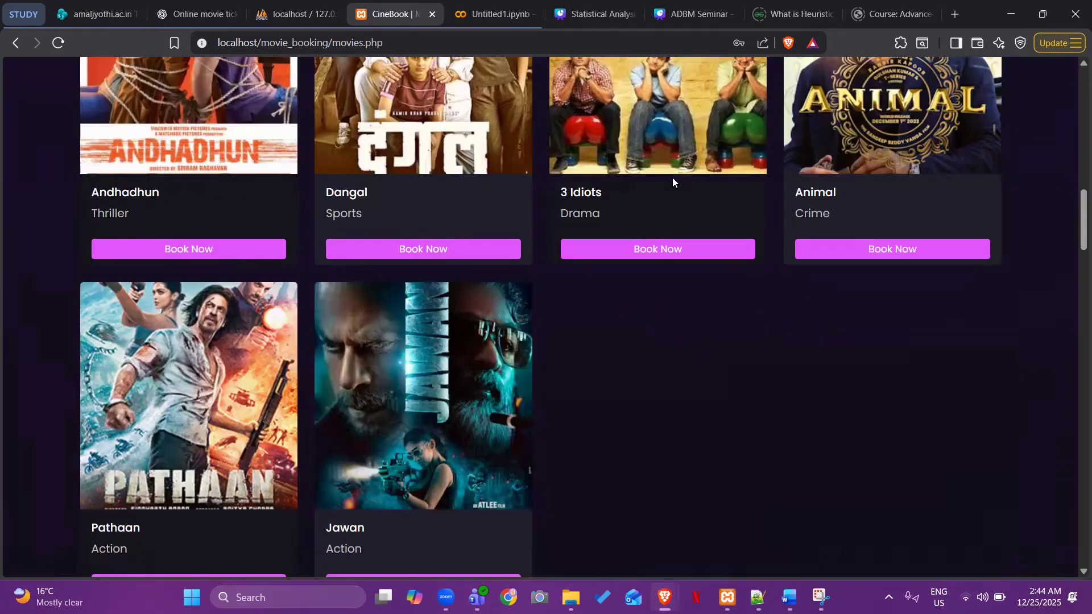
pyautogui.scroll(-20, 672, 180)
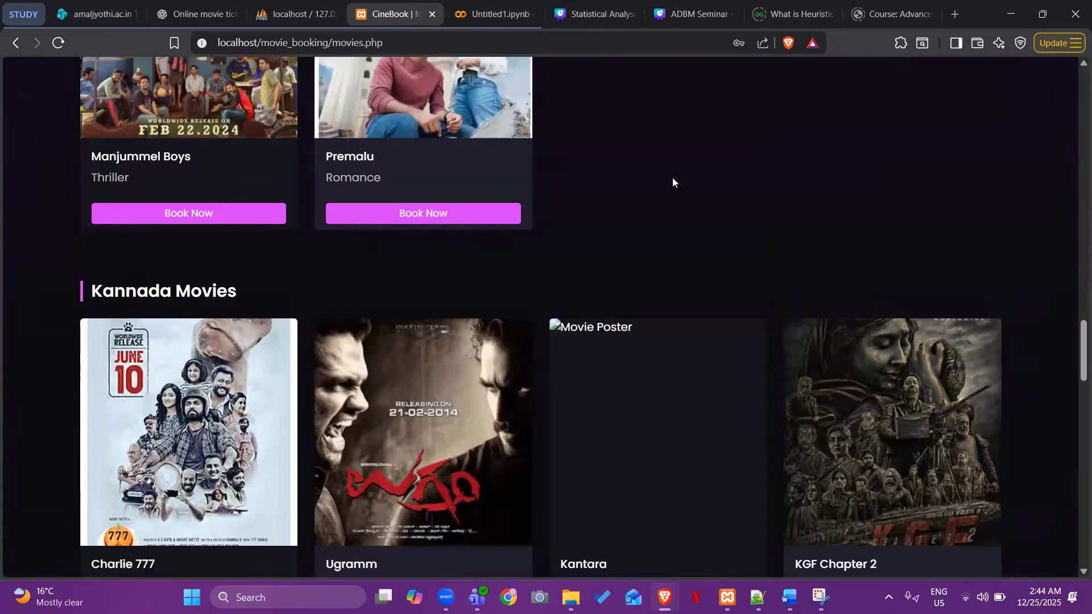
pyautogui.scroll(-20, 672, 182)
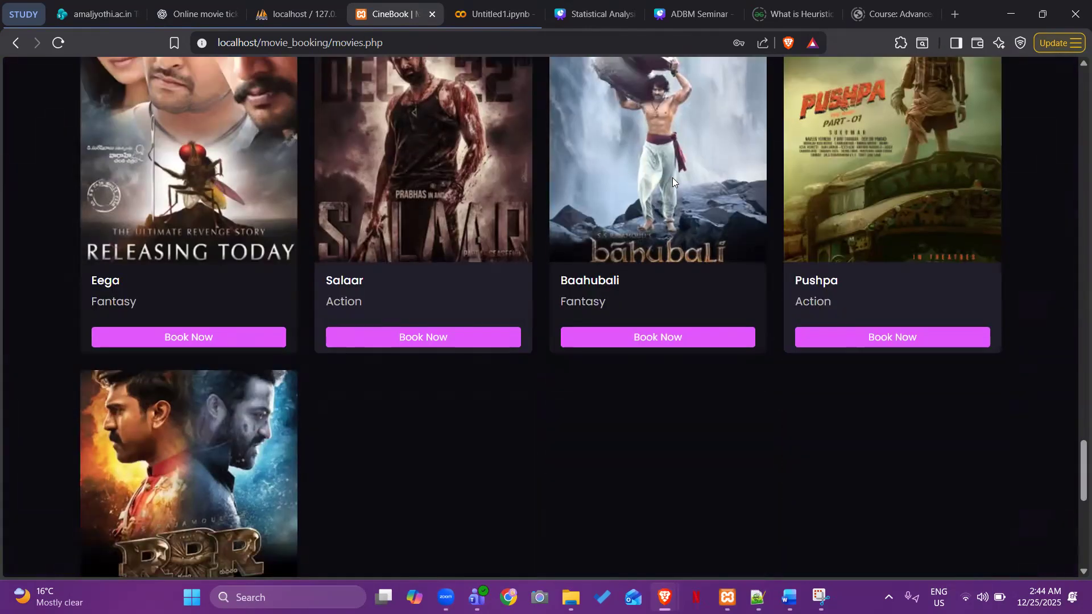
pyautogui.scroll(20, 672, 178)
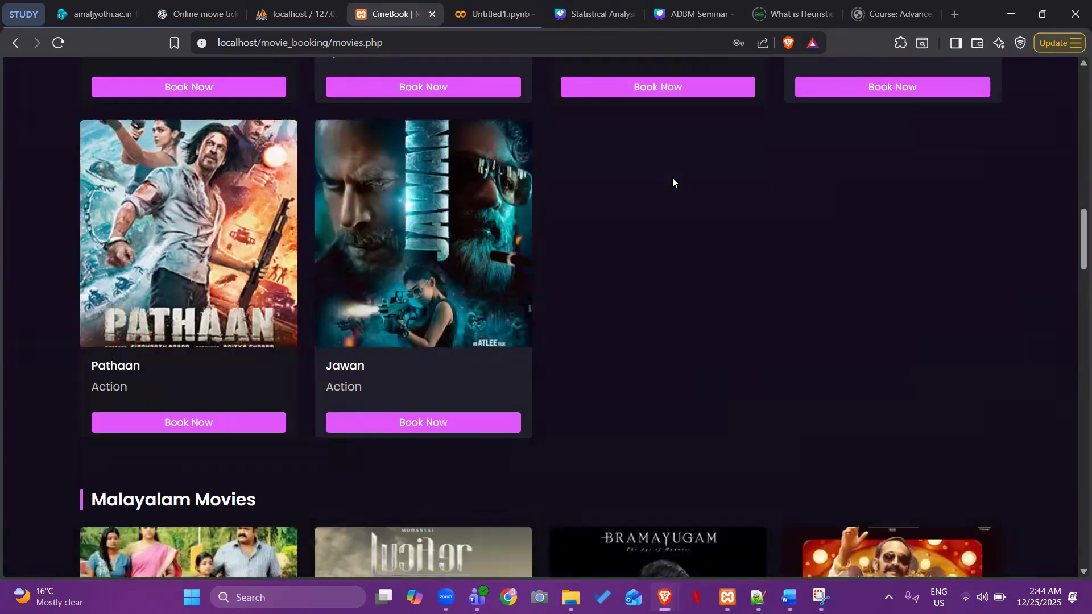
pyautogui.scroll(10, 672, 180)
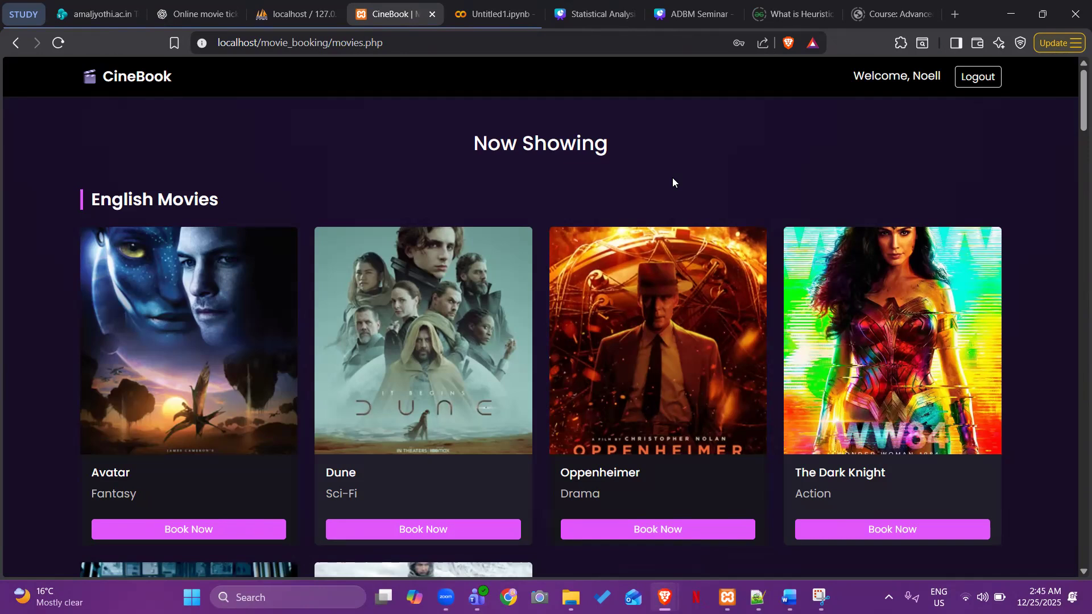
pyautogui.scroll(-2, 672, 178)
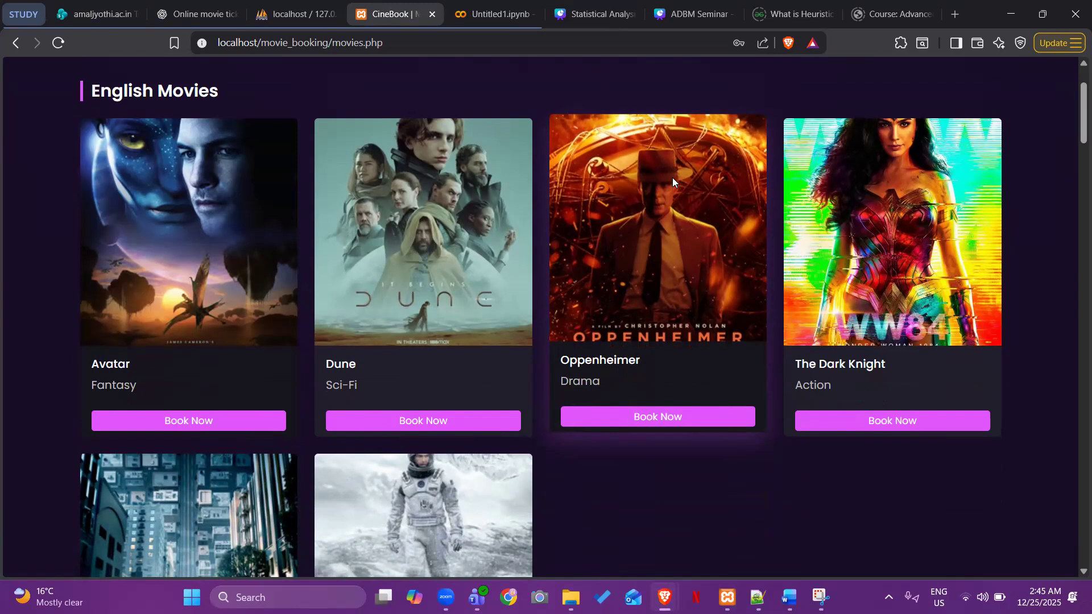
pyautogui.click(310, 5)
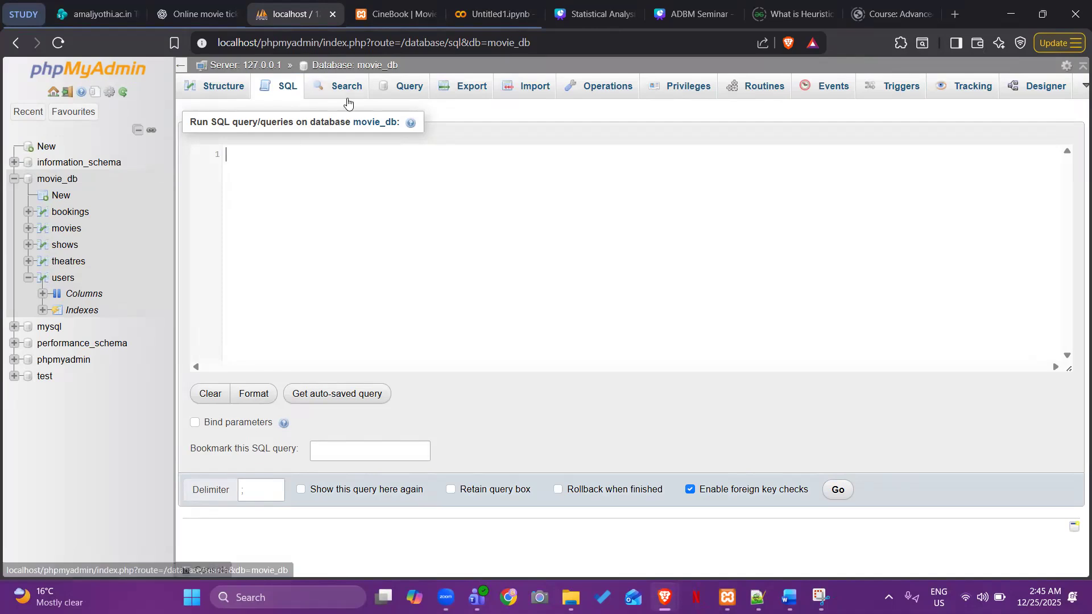
pyautogui.click(391, 5)
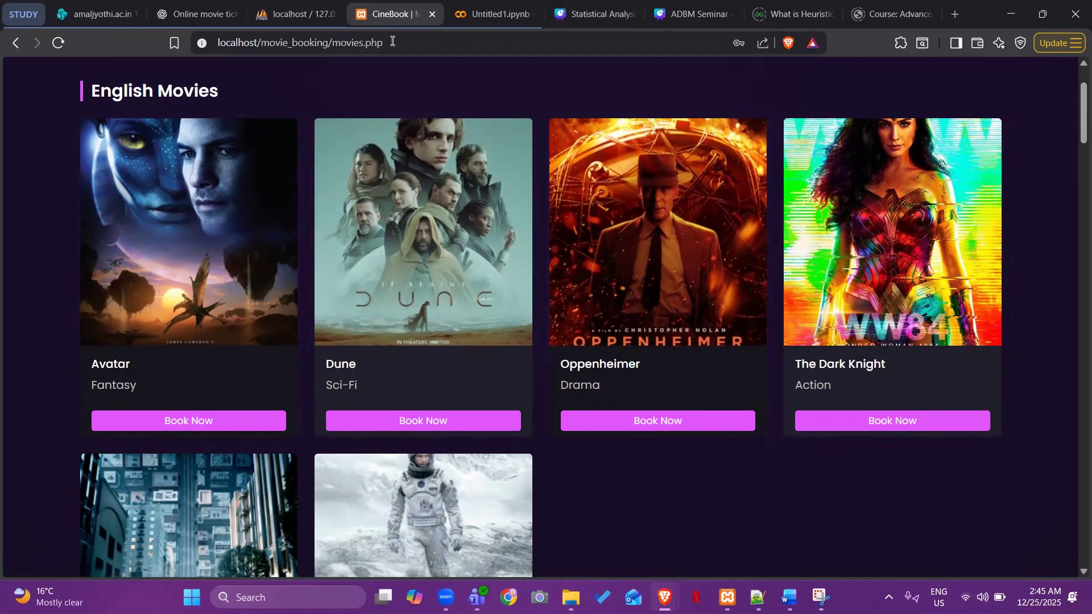
# In phpMyAdmin, start a movie_db query with INSERT INTO movies and the columns title, language, genre, poster_url
pyautogui.click(290, 4)
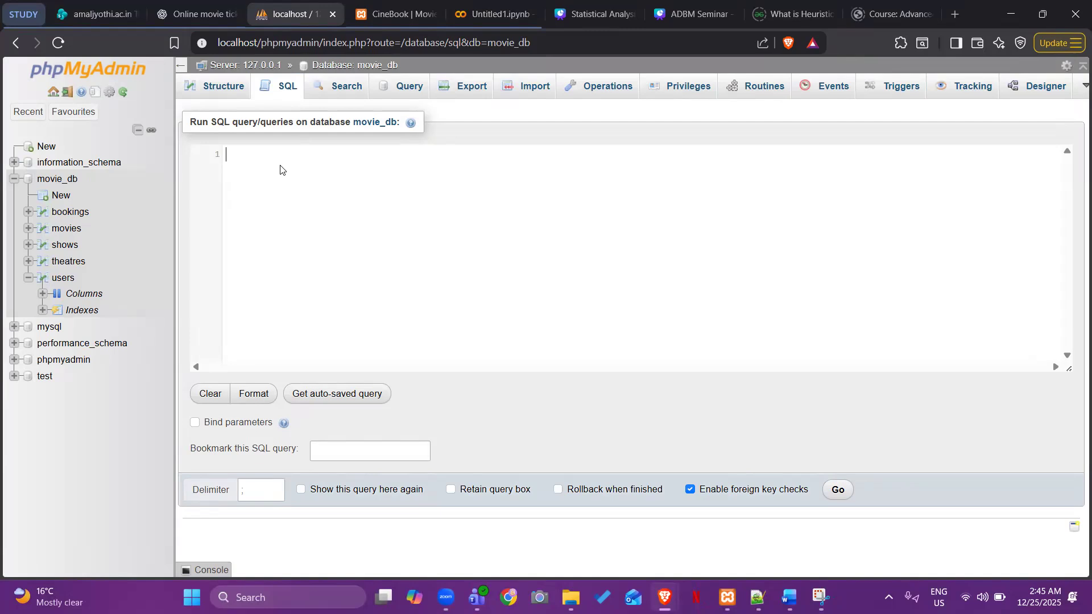
pyautogui.click(269, 164)
pyautogui.write('INSERT')
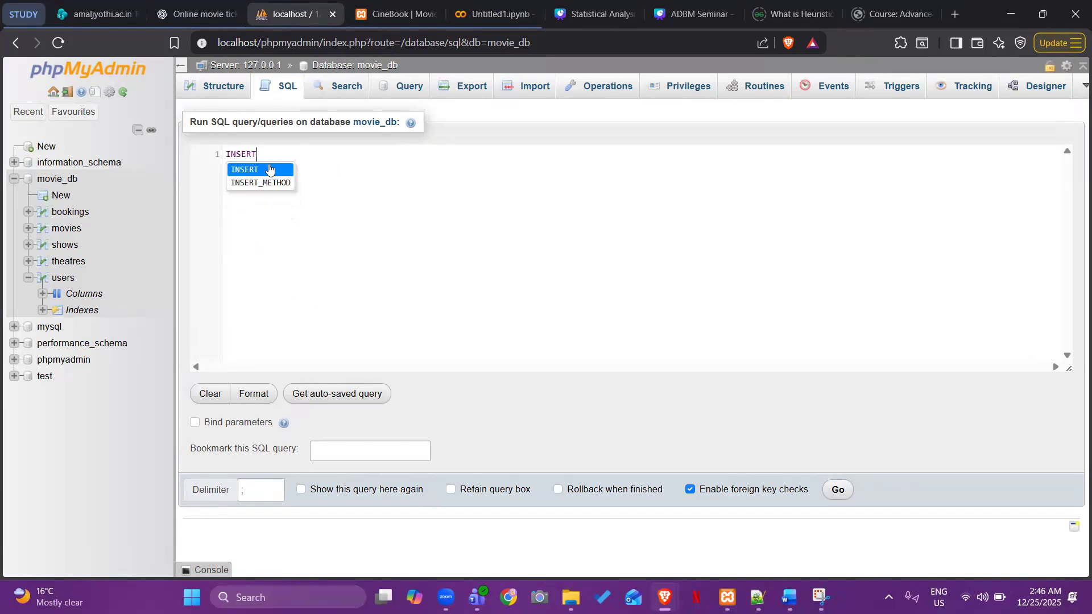
pyautogui.write(' INTO ')
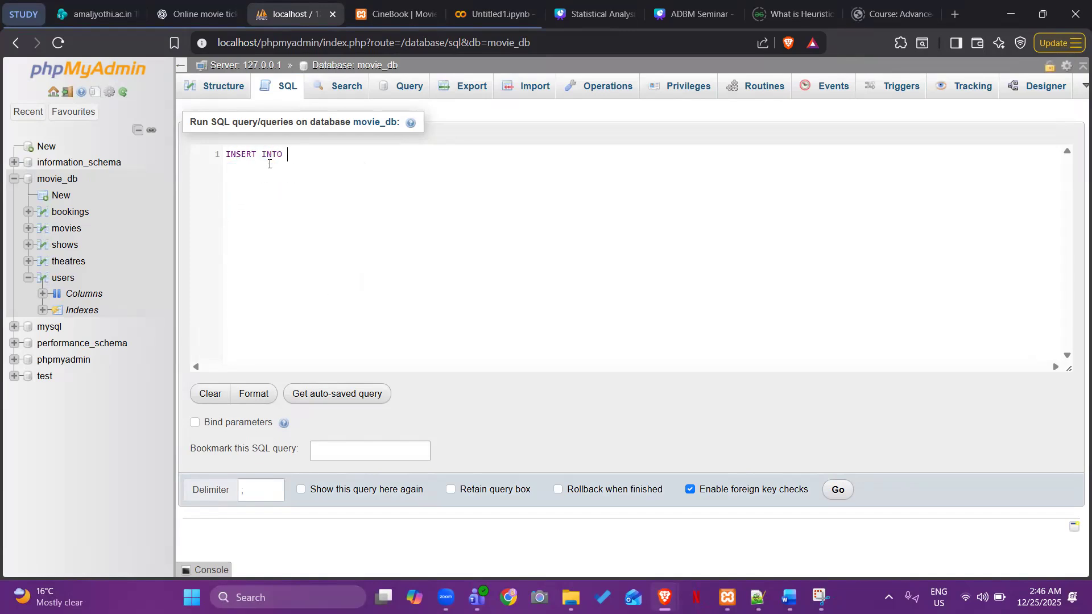
pyautogui.write('movies ')
pyautogui.write('()')
pyautogui.write('title')
pyautogui.write(', language')
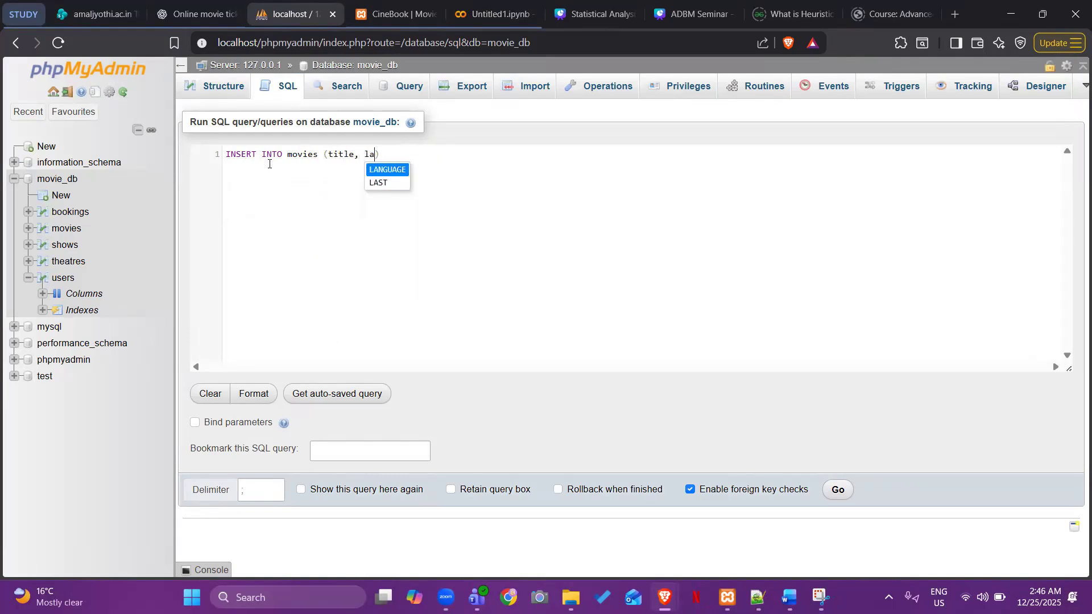
pyautogui.write(',genre')
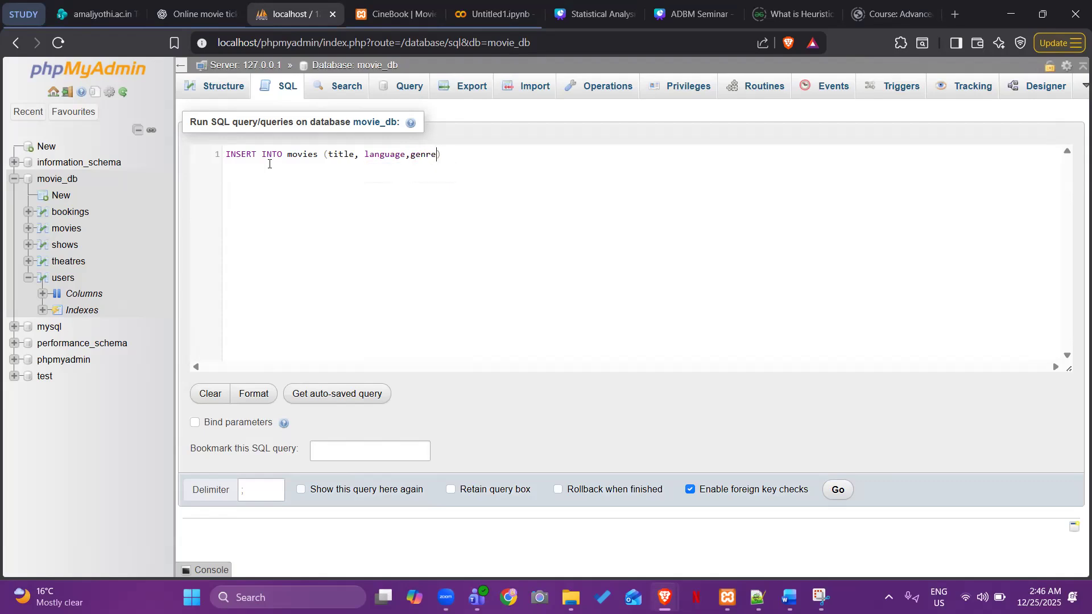
pyautogui.write(',')
pyautogui.write('  poster')
pyautogui.write('_url')
# Complete the query with VALUES ('DUDE', 'Tamil', 'Drama', 'assests/posters/dude.png'); and run it
pyautogui.write('VALUES')
pyautogui.write('(')
pyautogui.write("'")
pyautogui.write('DUDE')
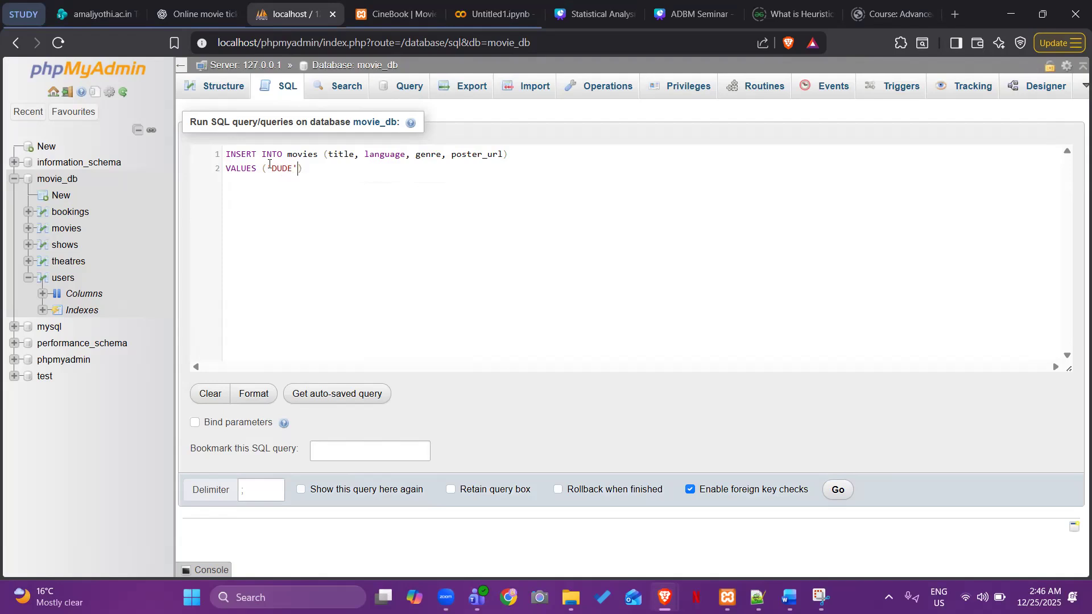
pyautogui.write(", 'Tamil")
pyautogui.write(',')
pyautogui.write("'Drama', 'assests/")
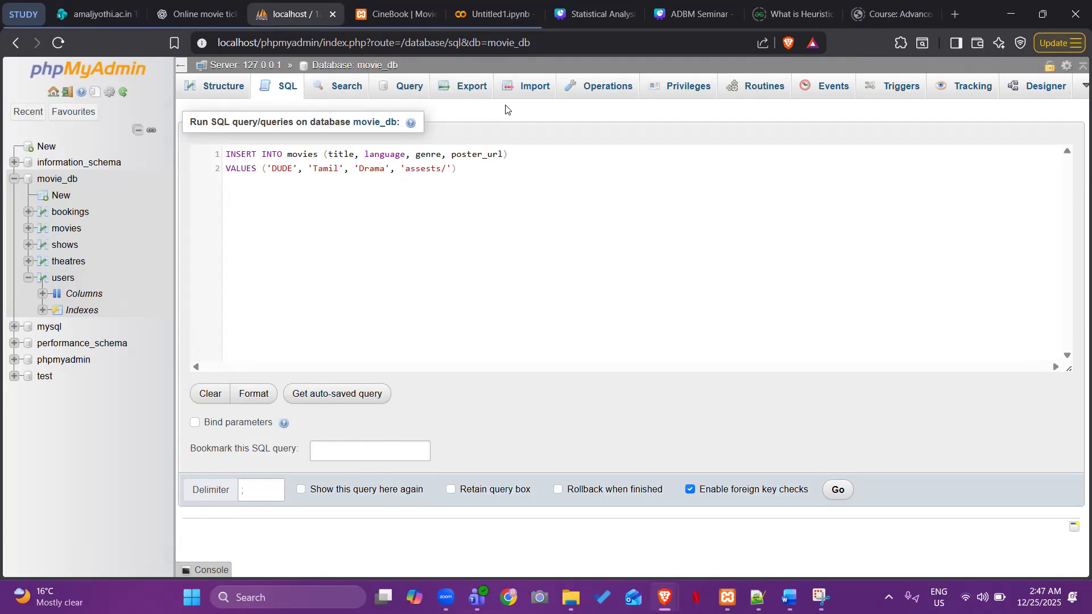
pyautogui.write('posters/j')
pyautogui.press('BackSpace')
pyautogui.write("dude.png');")
pyautogui.click(837, 489)
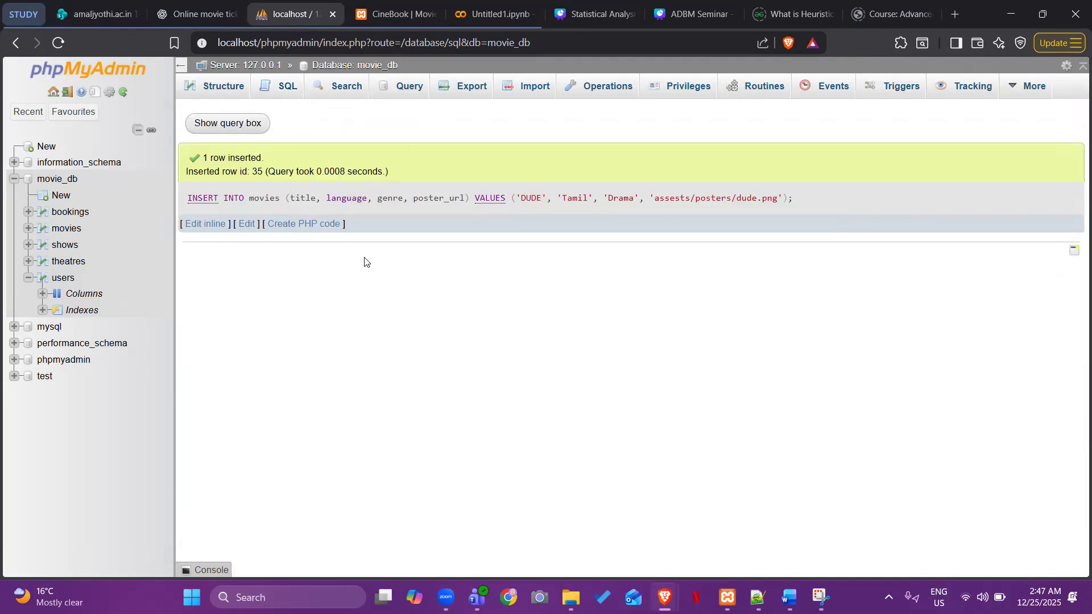
# Browse the second page of the movies table to check the new DUDE row
pyautogui.click(214, 88)
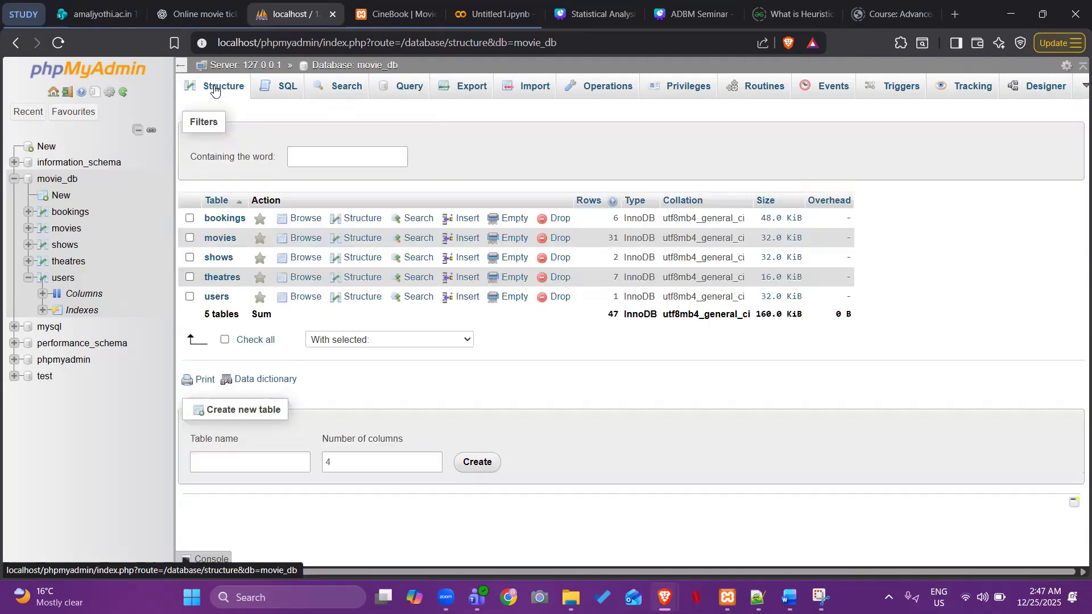
pyautogui.click(59, 231)
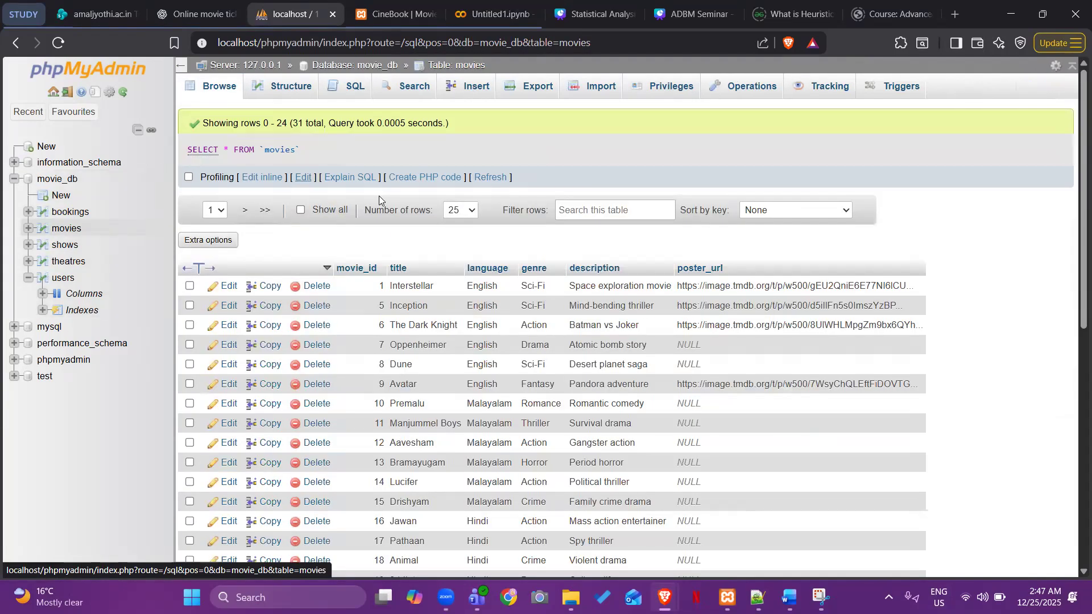
pyautogui.click(238, 216)
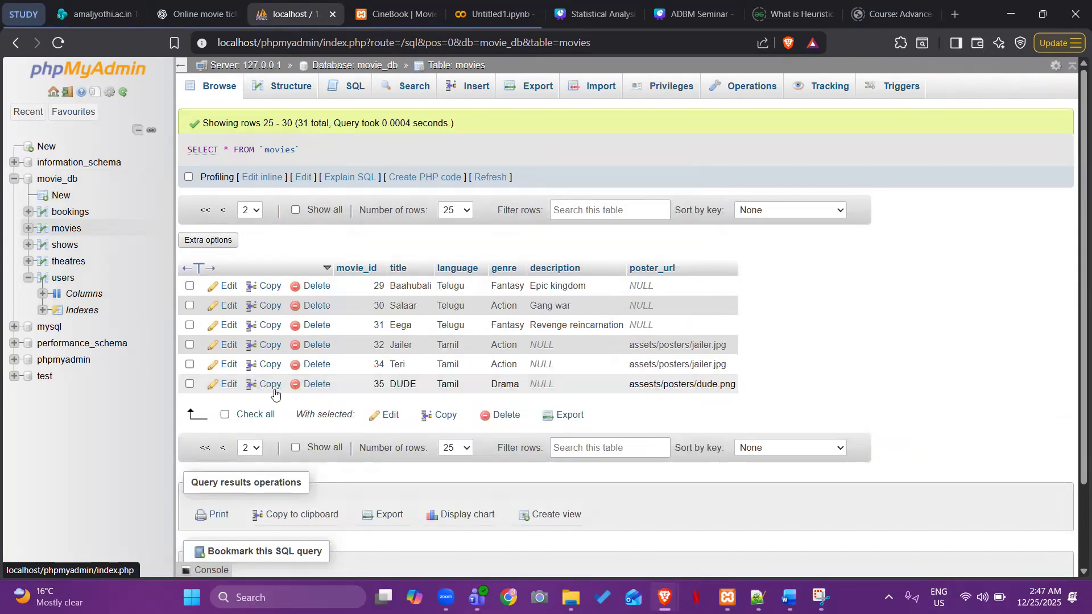
pyautogui.moveTo(370, 388); pyautogui.dragTo(743, 387)
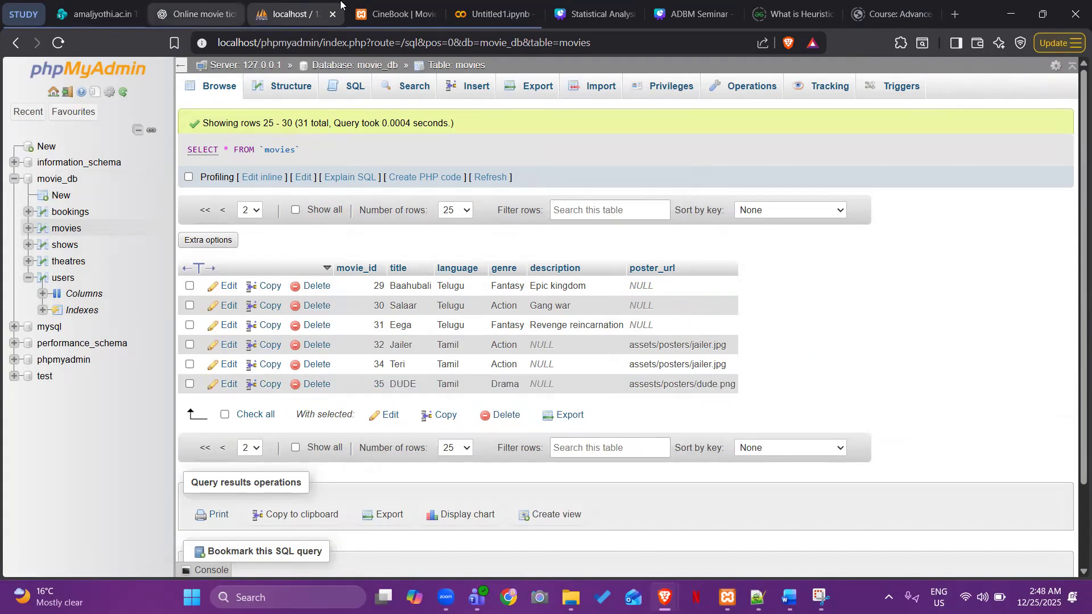
# Reload the CineBook movies page and check the Tamil Movies section for the DUDE entry
pyautogui.click(411, 8)
pyautogui.click(59, 39)
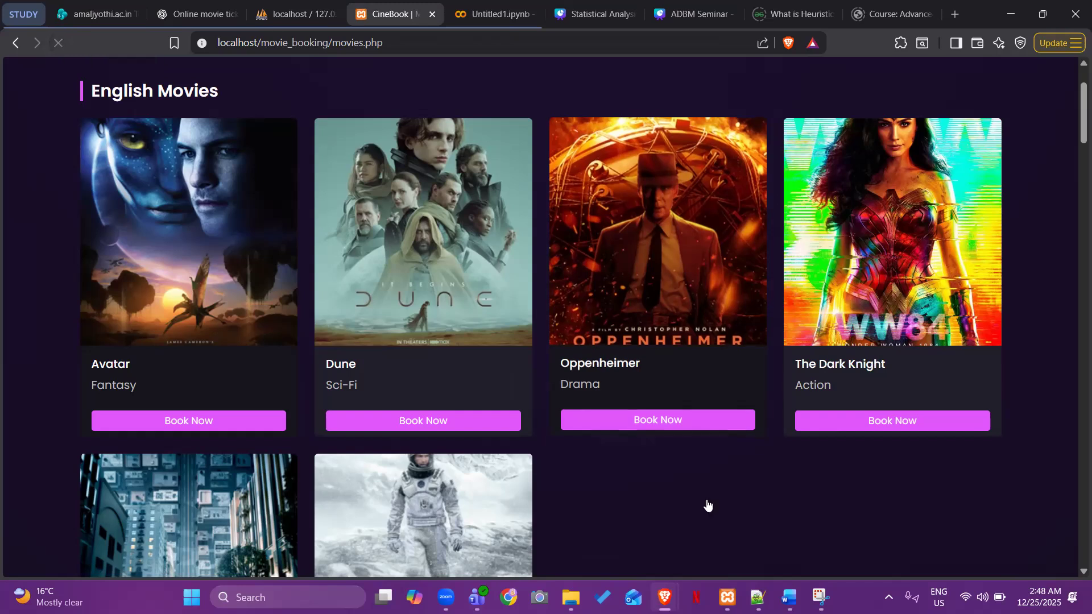
pyautogui.scroll(-15, 638, 482)
pyautogui.scroll(-15, 639, 480)
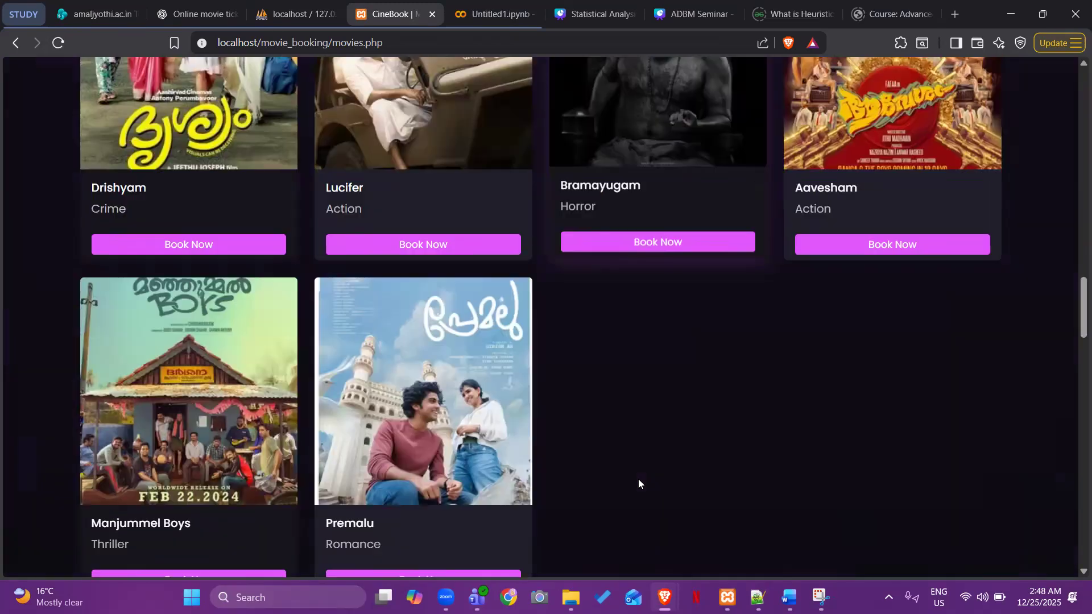
pyautogui.scroll(-10, 638, 480)
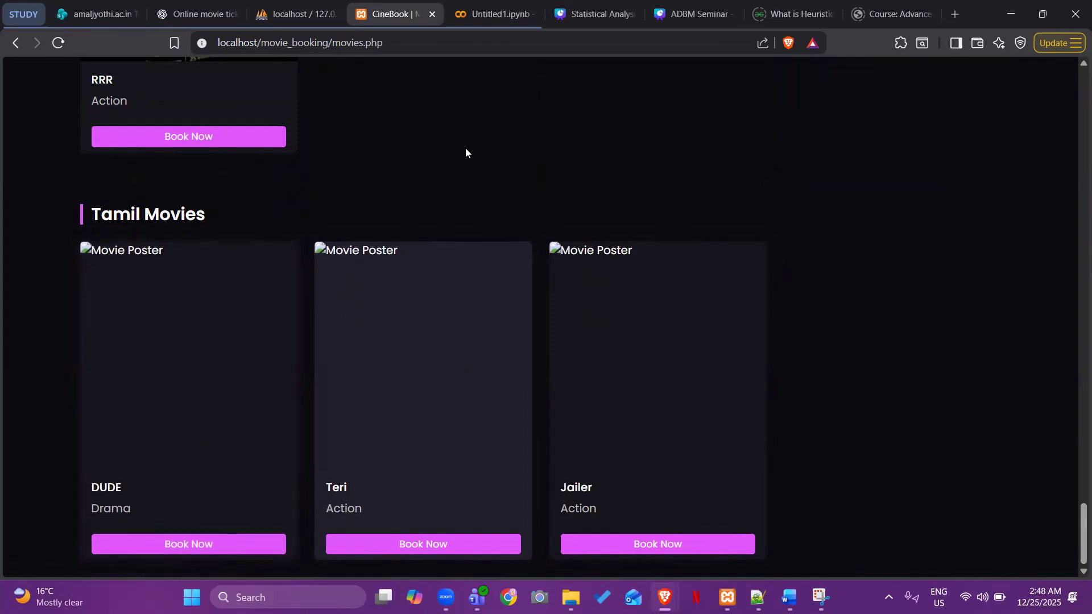
pyautogui.scroll(3, 465, 148)
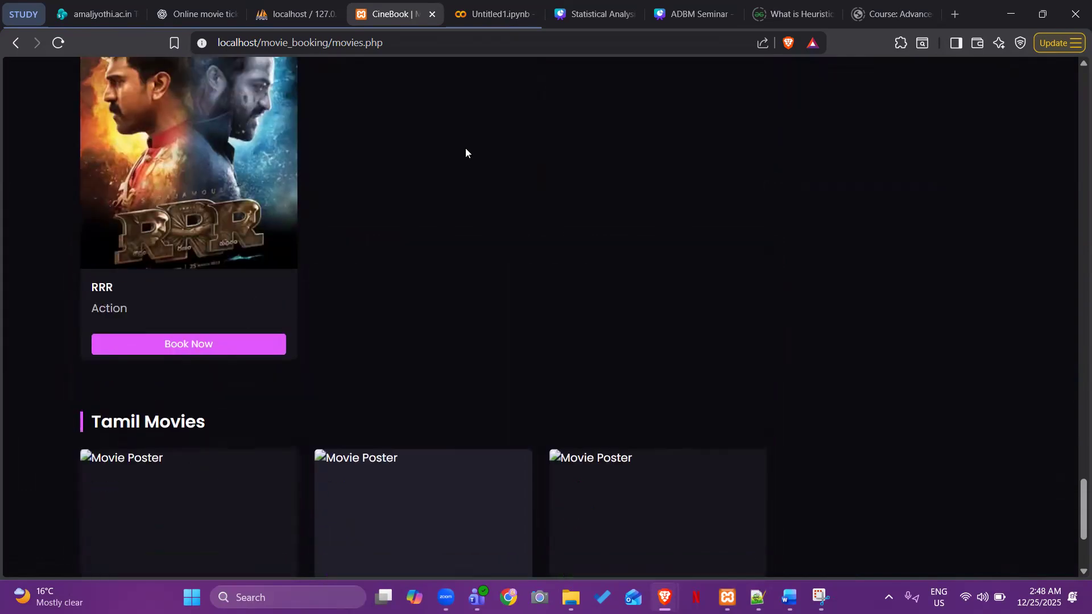
pyautogui.scroll(20, 466, 148)
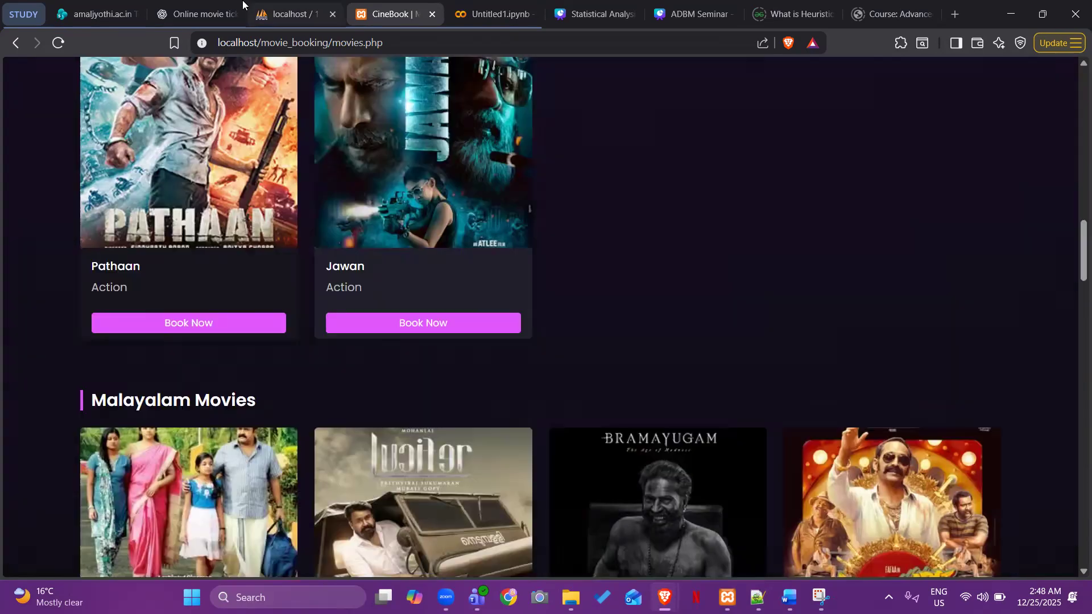
# Switch to phpMyAdmin and start a movie_db SQL query with UPDATE movies
pyautogui.click(288, 13)
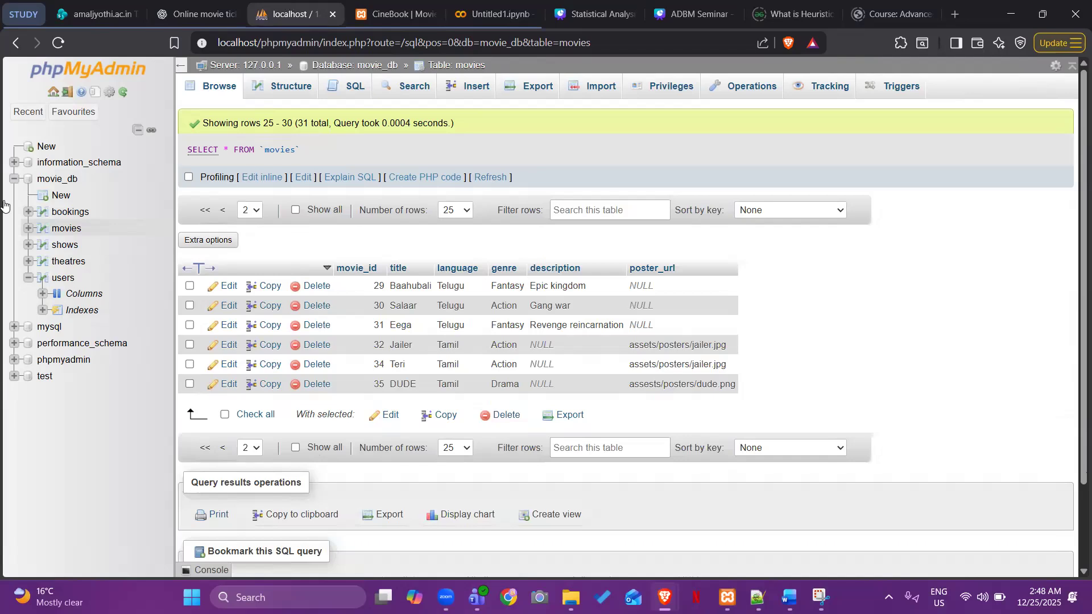
pyautogui.click(59, 180)
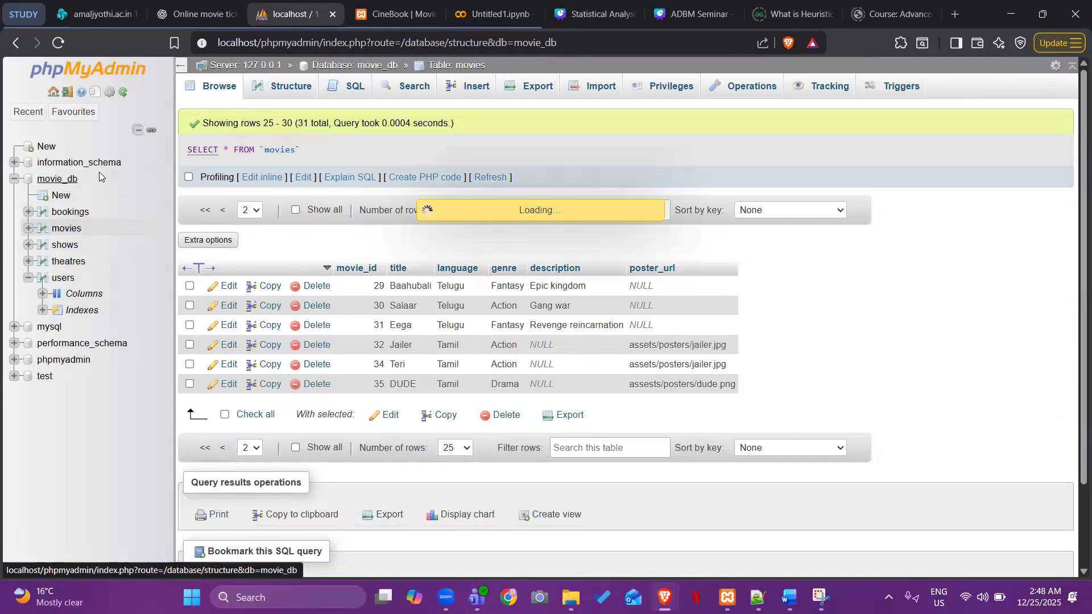
pyautogui.click(284, 88)
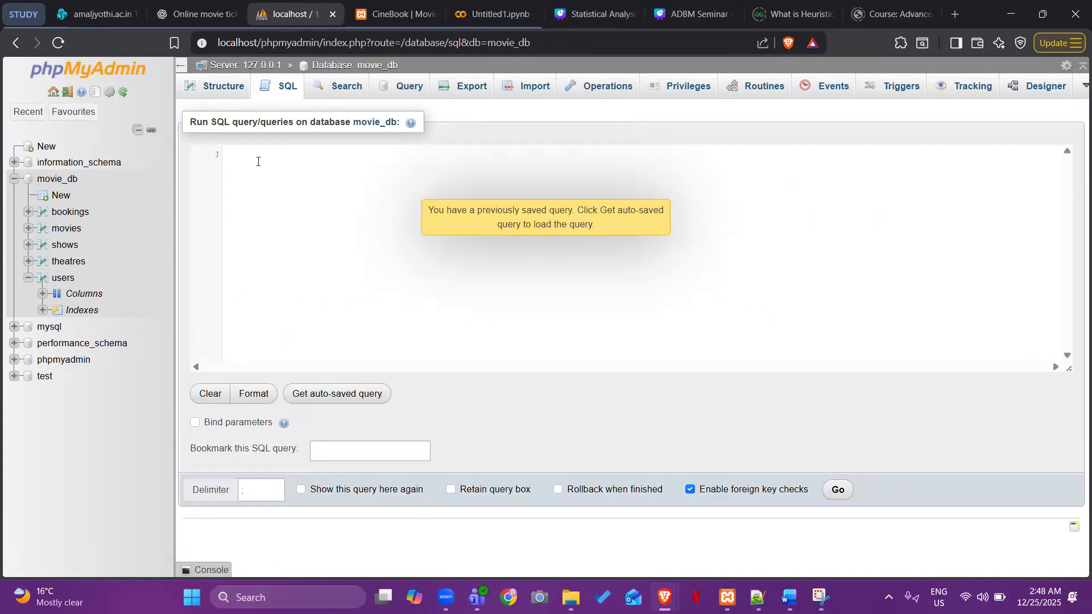
pyautogui.write('UP')
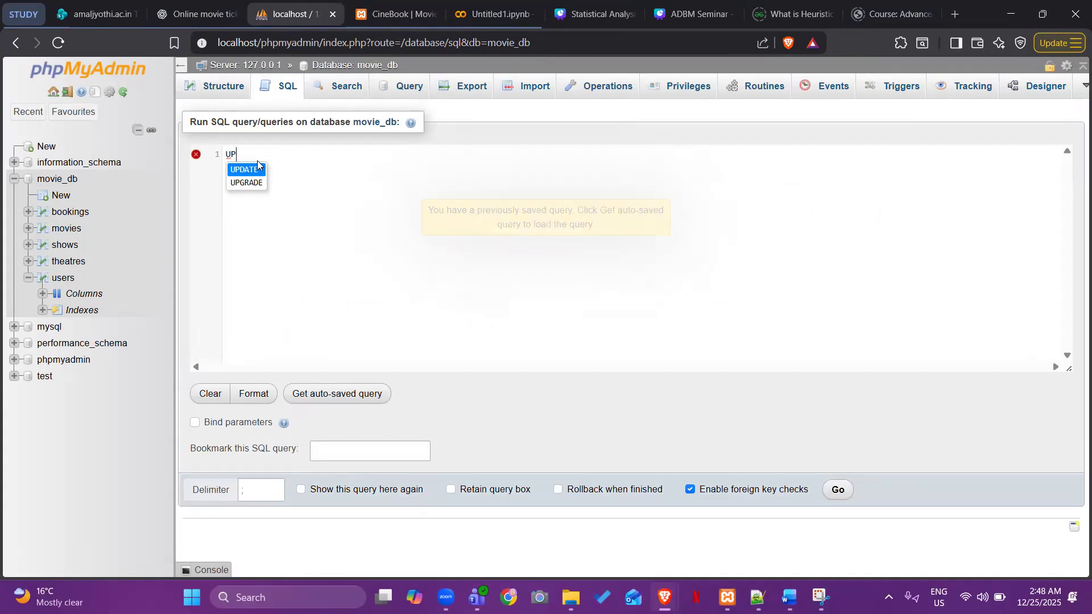
pyautogui.press('Return')
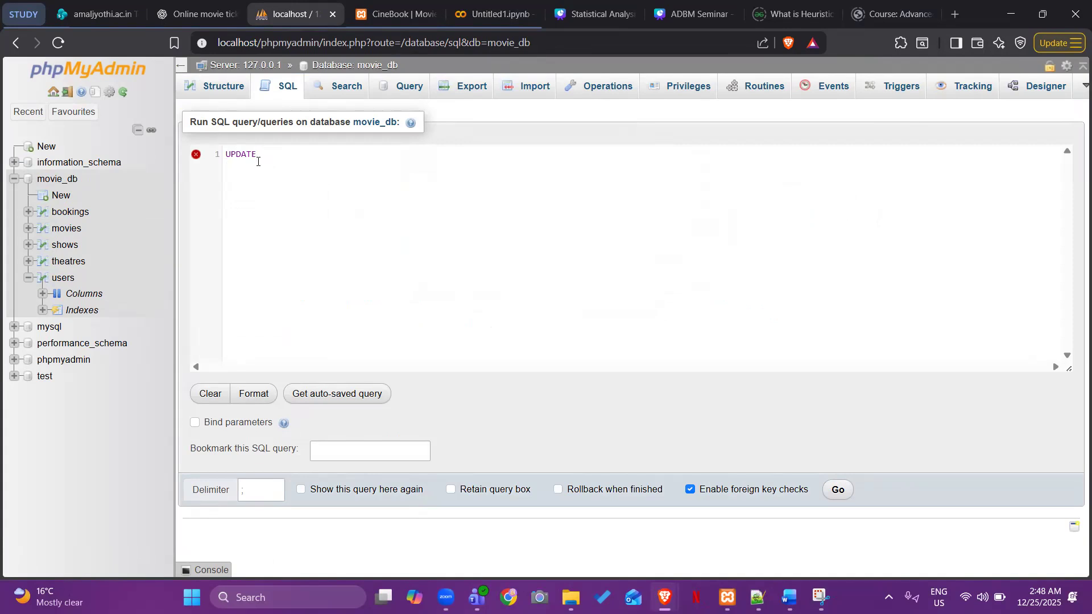
pyautogui.write('movie')
pyautogui.press('Return')
# Add the line SET genre = 'Drama/Action' to the UPDATE query
pyautogui.write('SET gne')
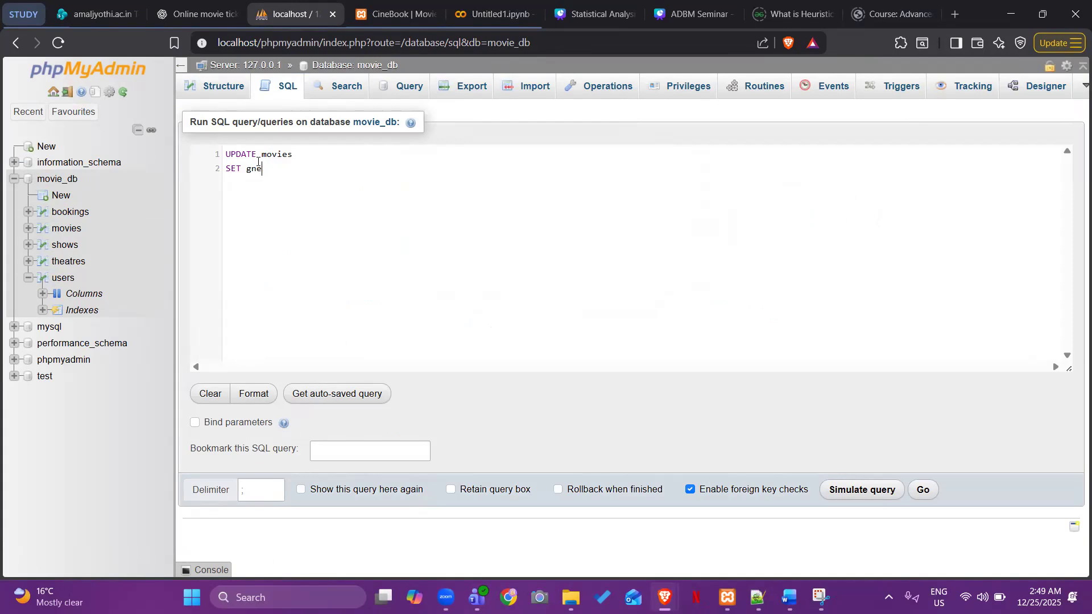
pyautogui.press('BackSpace')
pyautogui.press('BackSpace')
pyautogui.write('e')
pyautogui.write('nre')
pyautogui.write(' =')
pyautogui.write("''")
pyautogui.write('Action')
pyautogui.write('/')
pyautogui.write('D')
pyautogui.press('BackSpace')
pyautogui.press('BackSpace')
pyautogui.press('BackSpace')
pyautogui.press('BackSpace')
pyautogui.press('BackSpace')
pyautogui.press('BackSpace')
pyautogui.press('BackSpace')
pyautogui.write('Drama')
pyautogui.press('Right')
pyautogui.write('Action')
# Complete the query with WHERE title = 'DUDE'; and run it
pyautogui.write('W')
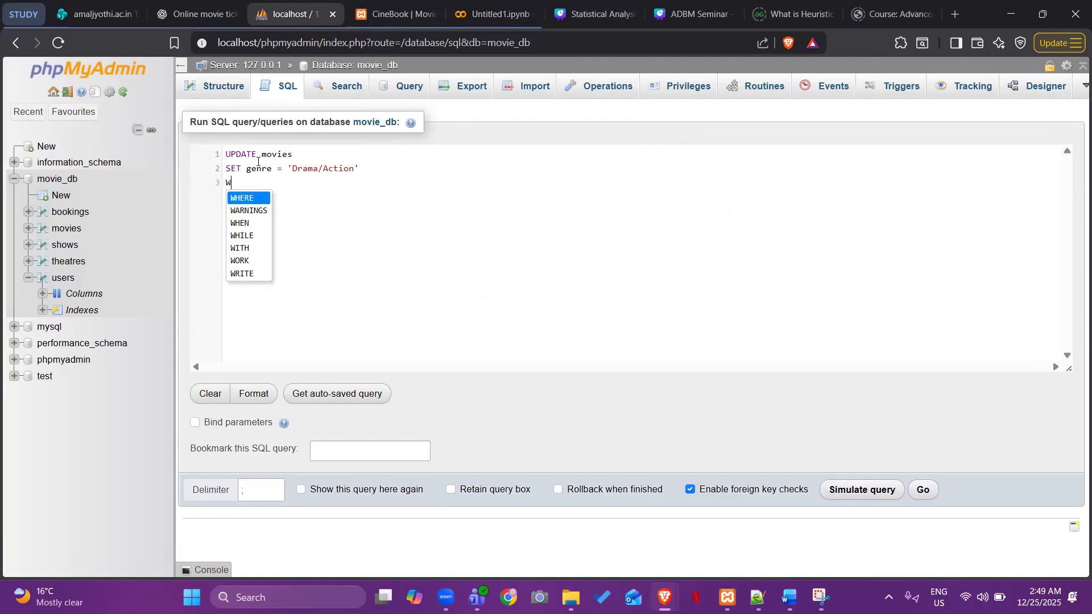
pyautogui.write('HERE title')
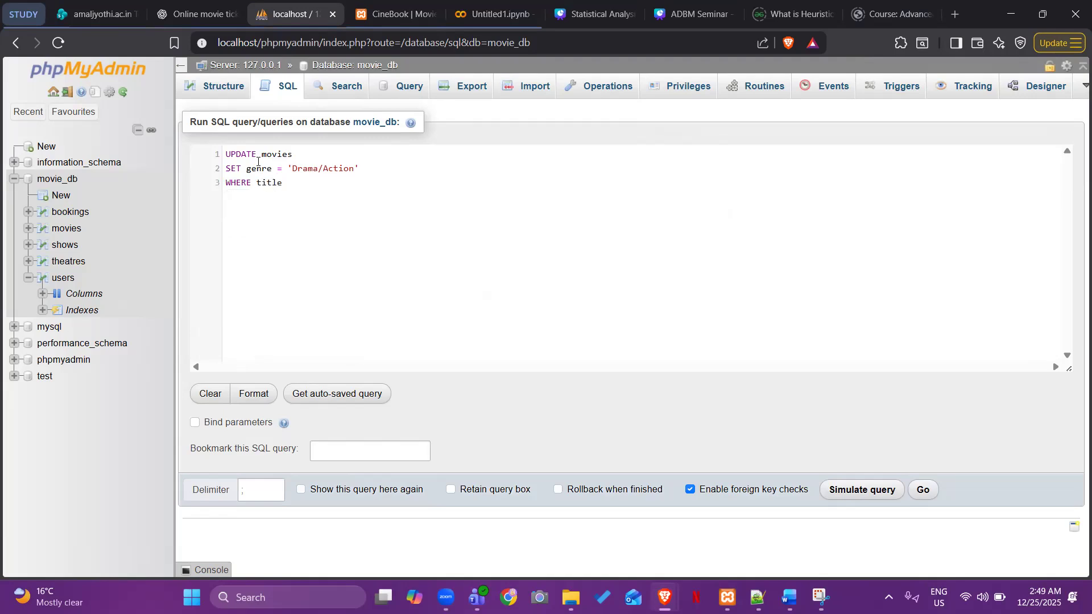
pyautogui.write(" = ''")
pyautogui.press('Left')
pyautogui.write('DUDE')
pyautogui.press('Right')
pyautogui.write(';')
pyautogui.click(924, 491)
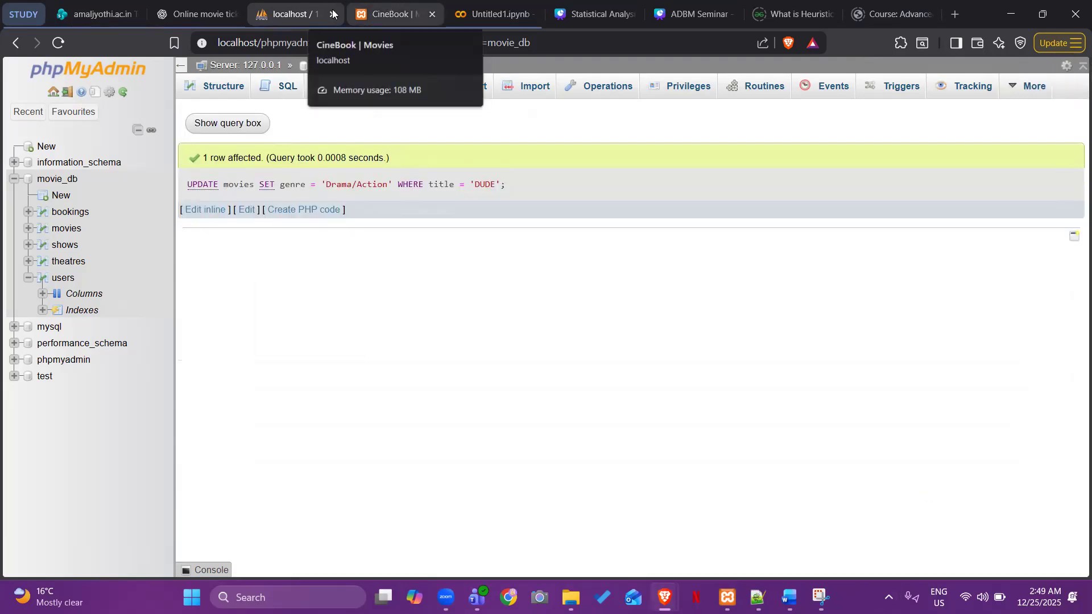
# Reload the CineBook movies page and check DUDE's genre in the Tamil Movies section
pyautogui.click(390, 13)
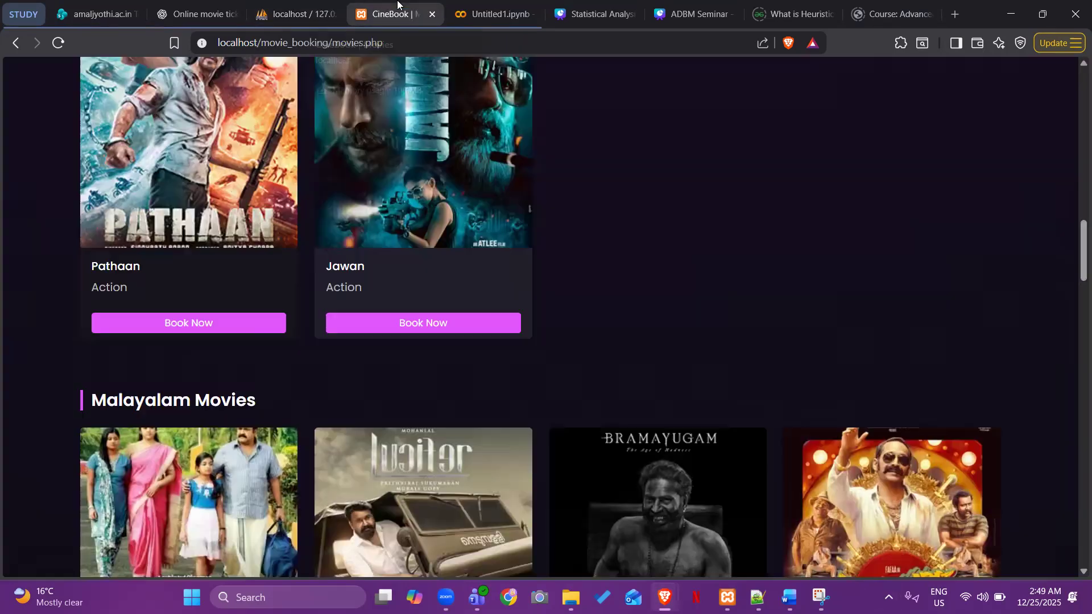
pyautogui.click(59, 43)
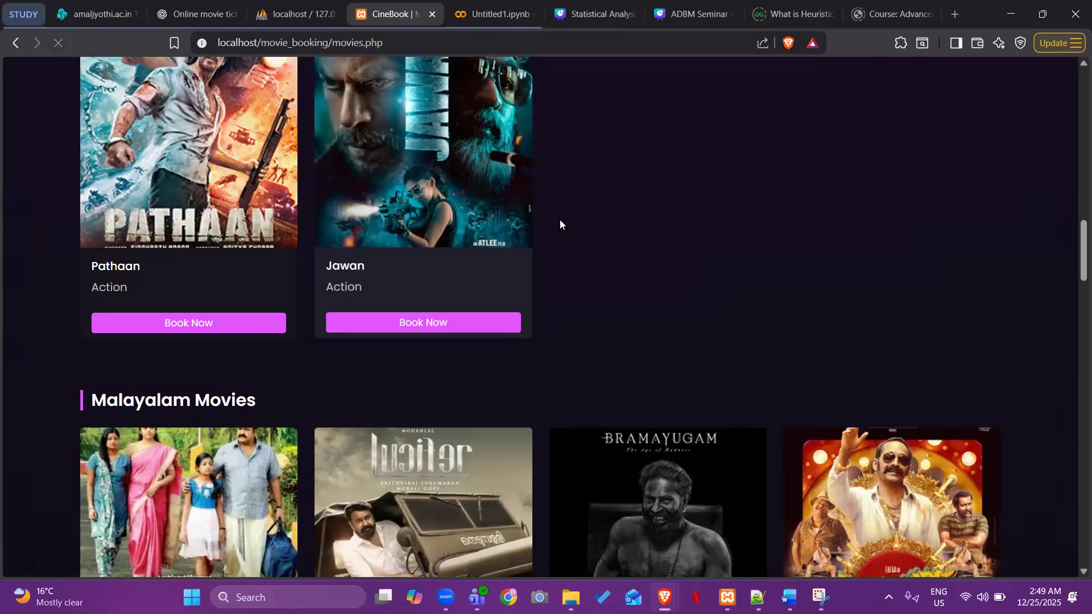
pyautogui.scroll(-20, 607, 281)
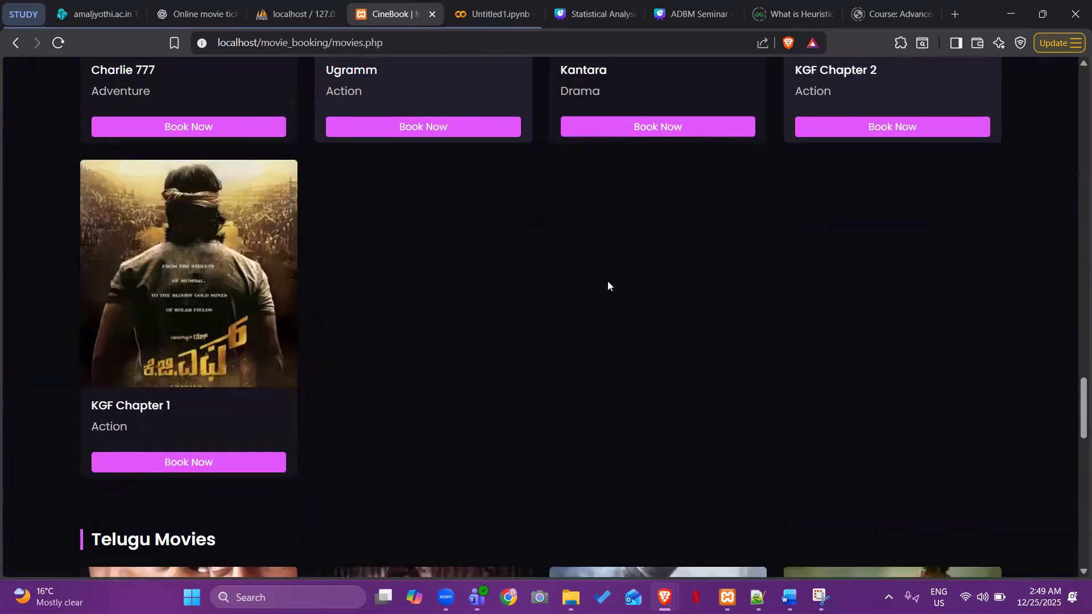
pyautogui.scroll(-10, 607, 281)
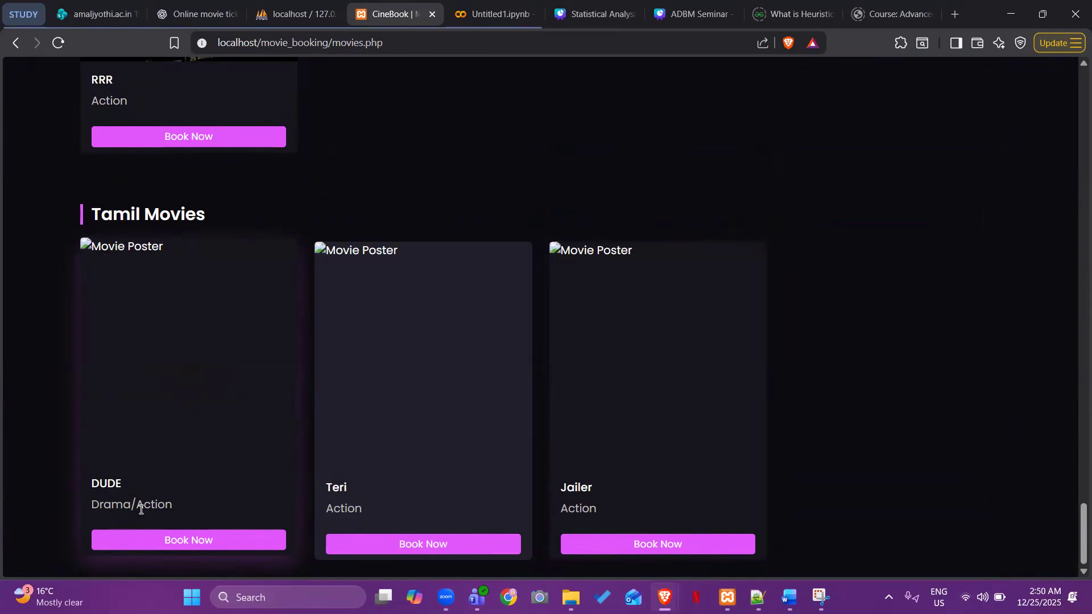
# Return to phpMyAdmin and start a new movie_db SQL query with DELETE FROM movies
pyautogui.click(301, 13)
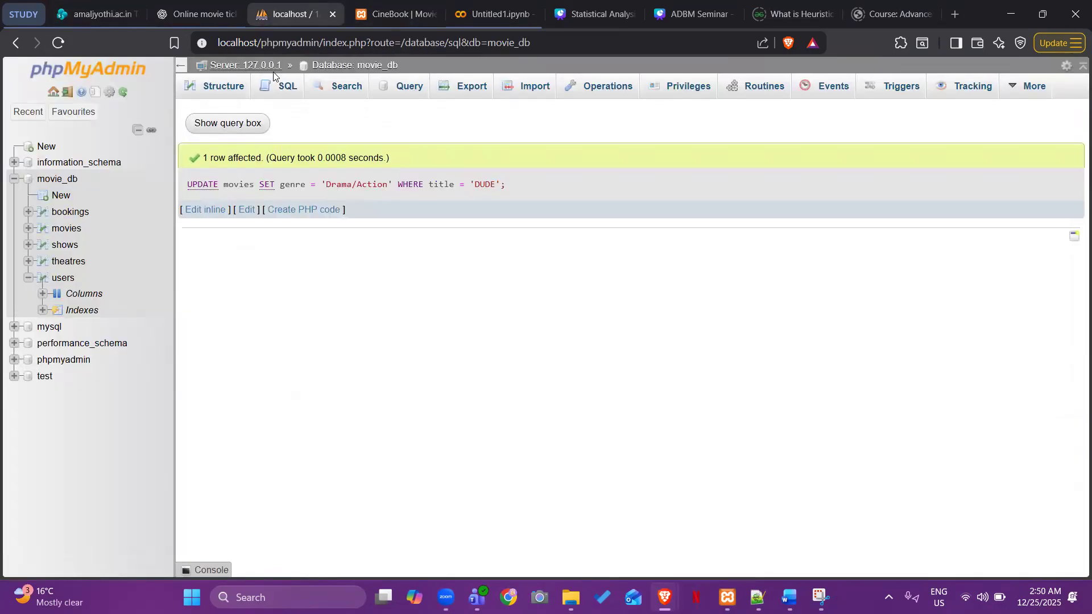
pyautogui.click(58, 179)
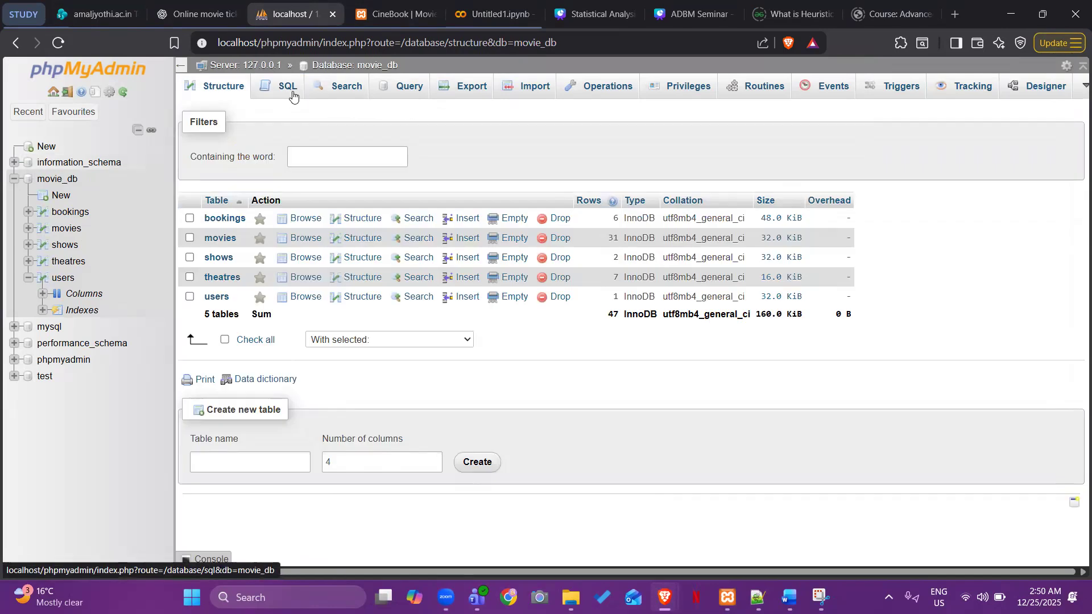
pyautogui.click(273, 91)
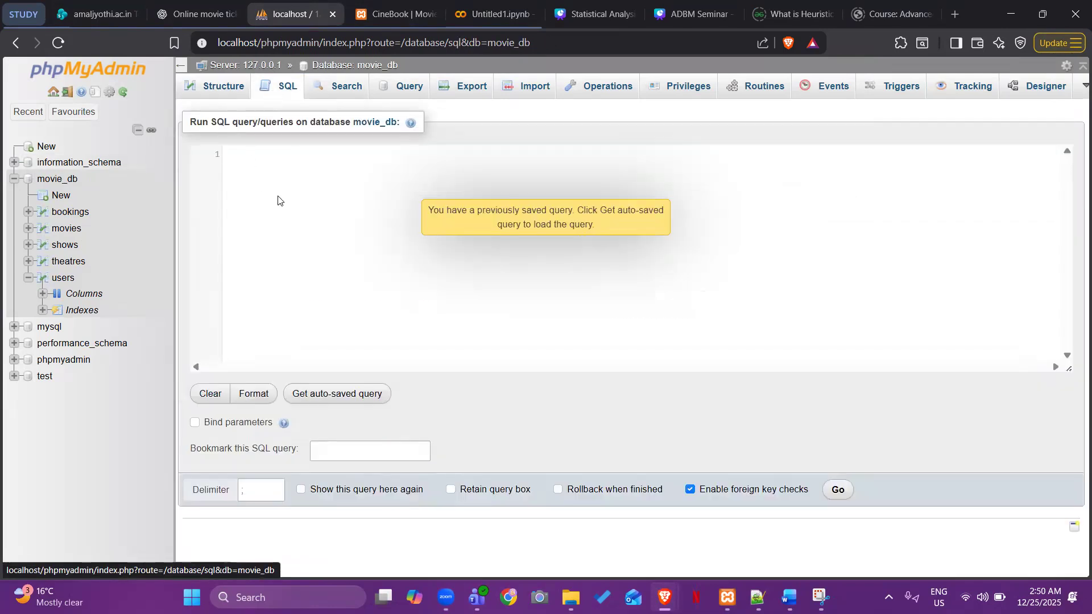
pyautogui.write('de')
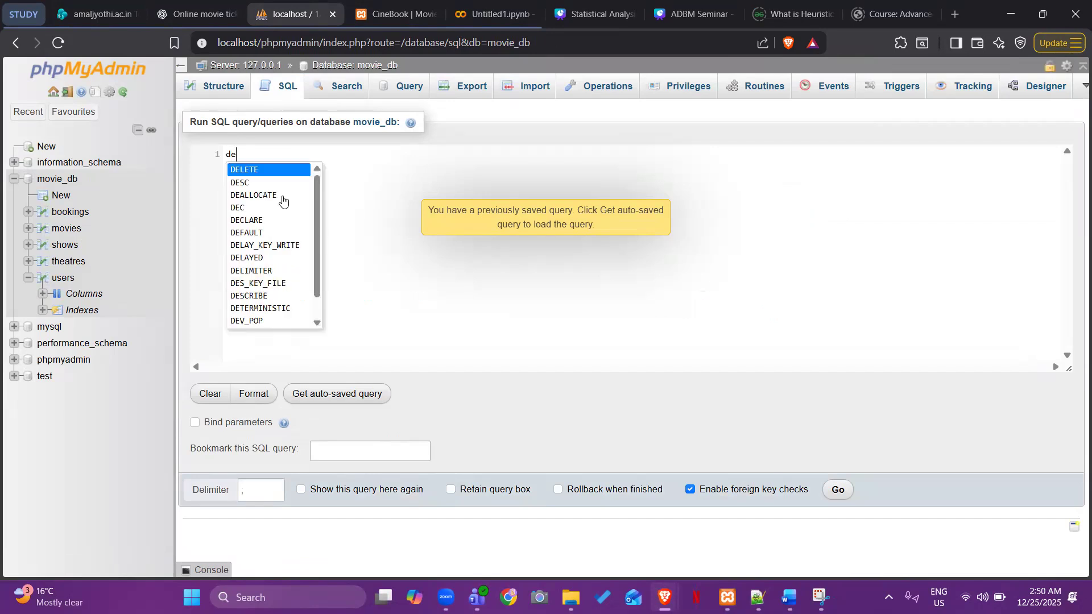
pyautogui.press('Return')
pyautogui.write('from')
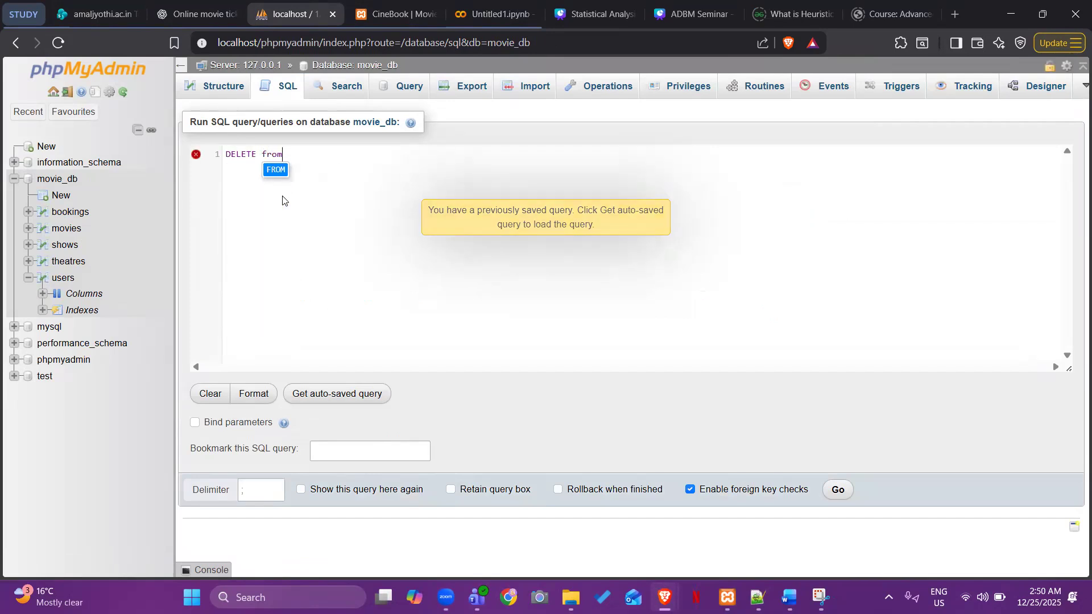
pyautogui.press('Return')
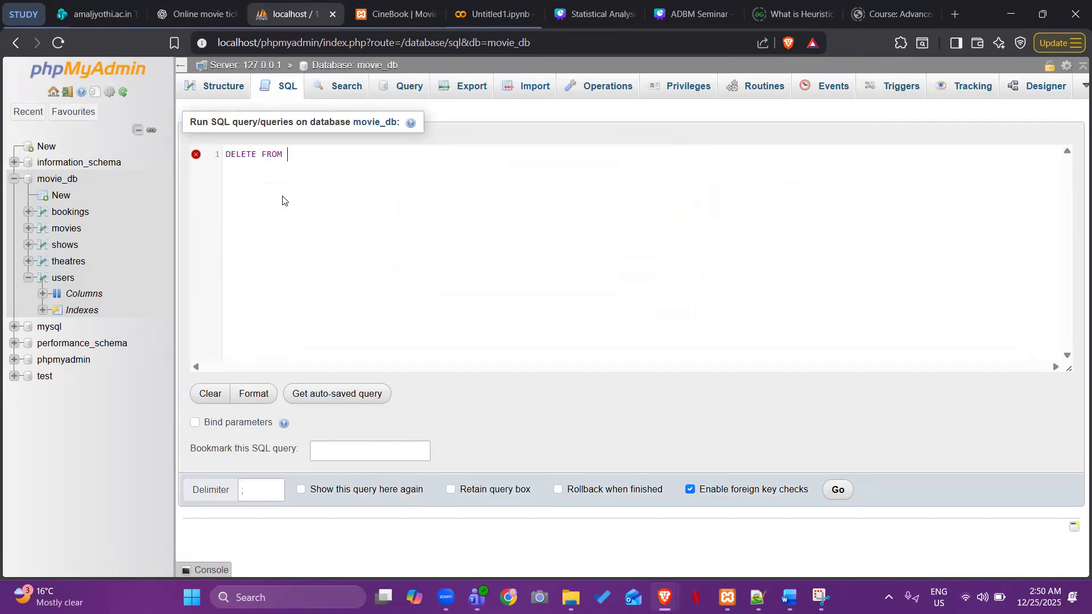
pyautogui.write('movies ')
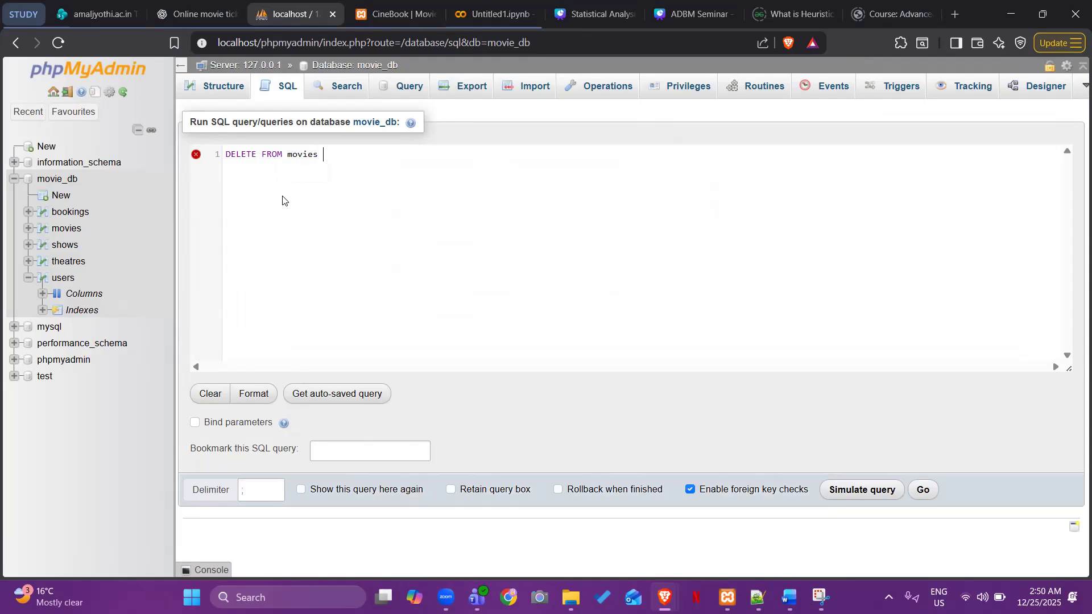
# Complete the deletion query with WHERE title = 'Jailer'; then run it and confirm its execution
pyautogui.write('wher')
pyautogui.press('Return')
pyautogui.write('ti')
pyautogui.write('tle')
pyautogui.write(' =')
pyautogui.write(" ''")
pyautogui.write('Jailer')
pyautogui.write(';')
pyautogui.click(922, 490)
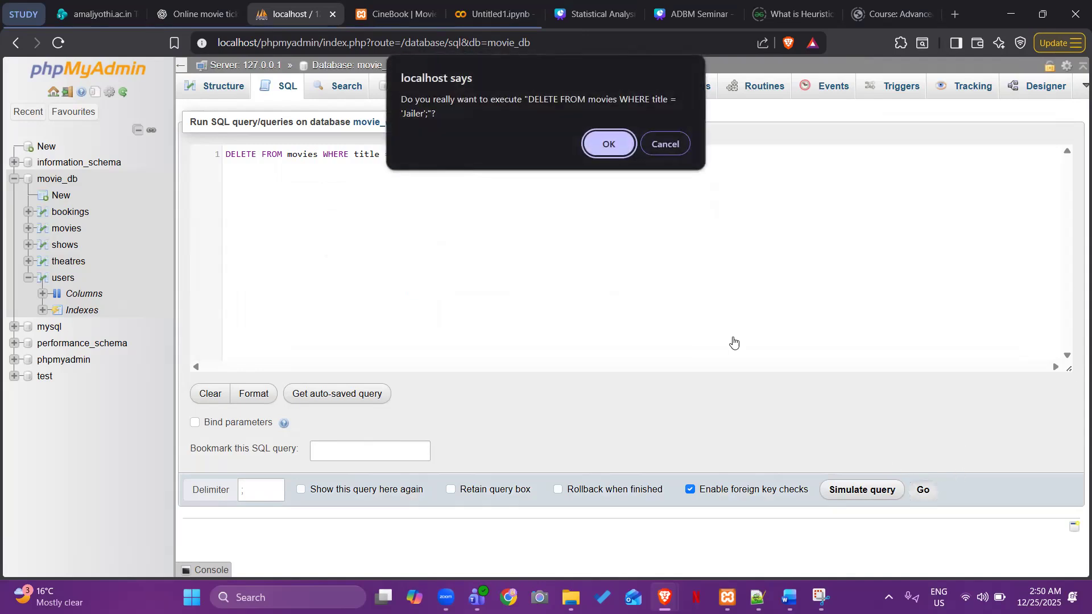
pyautogui.click(589, 147)
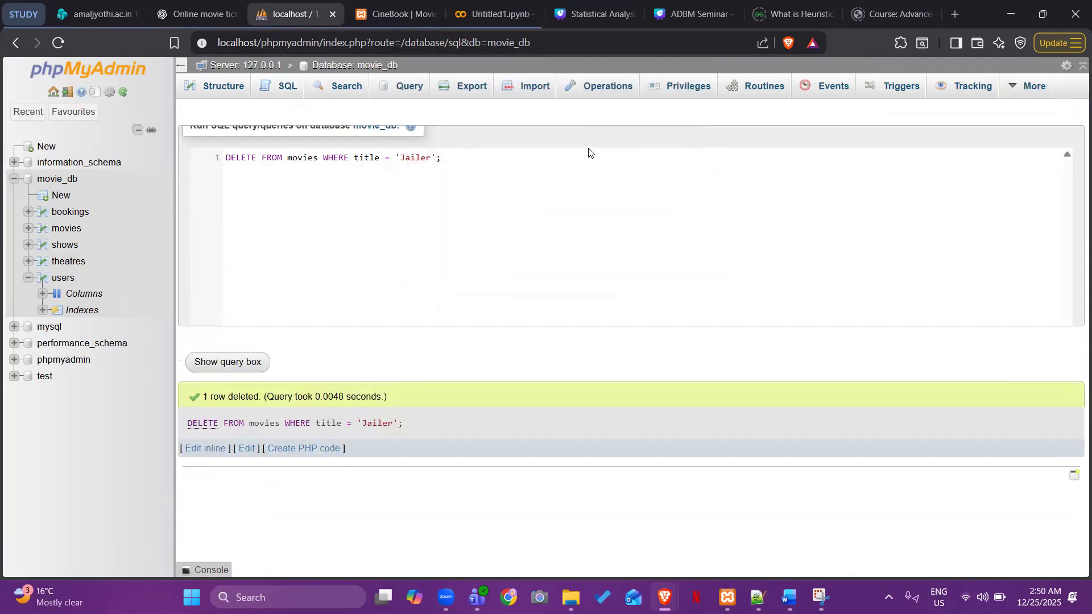
# Reload the CineBook movies page and check whether Jailer is still listed under Tamil Movies
pyautogui.click(373, 6)
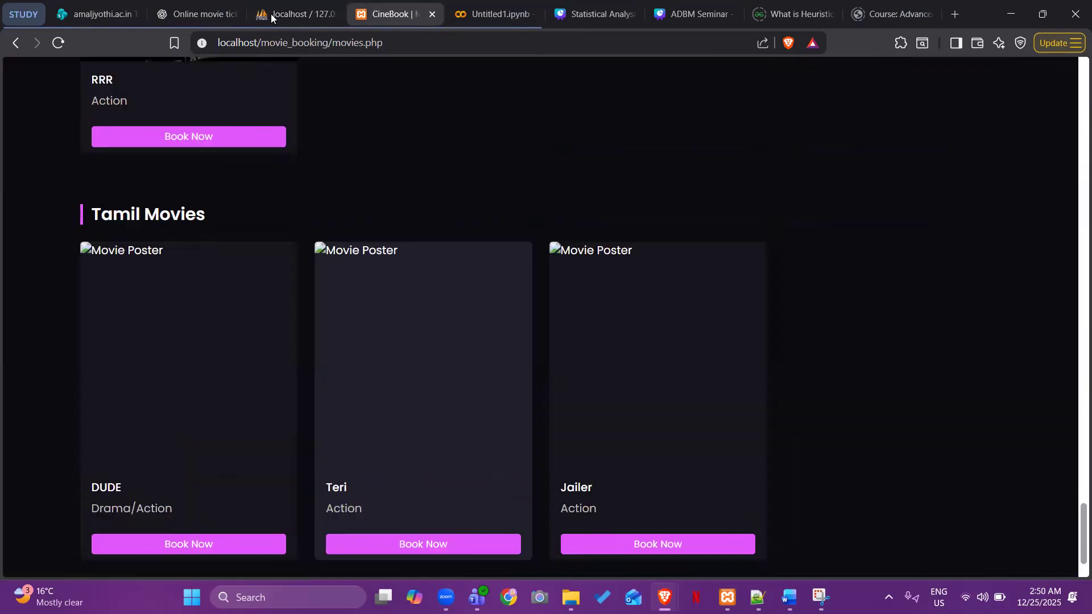
pyautogui.click(61, 46)
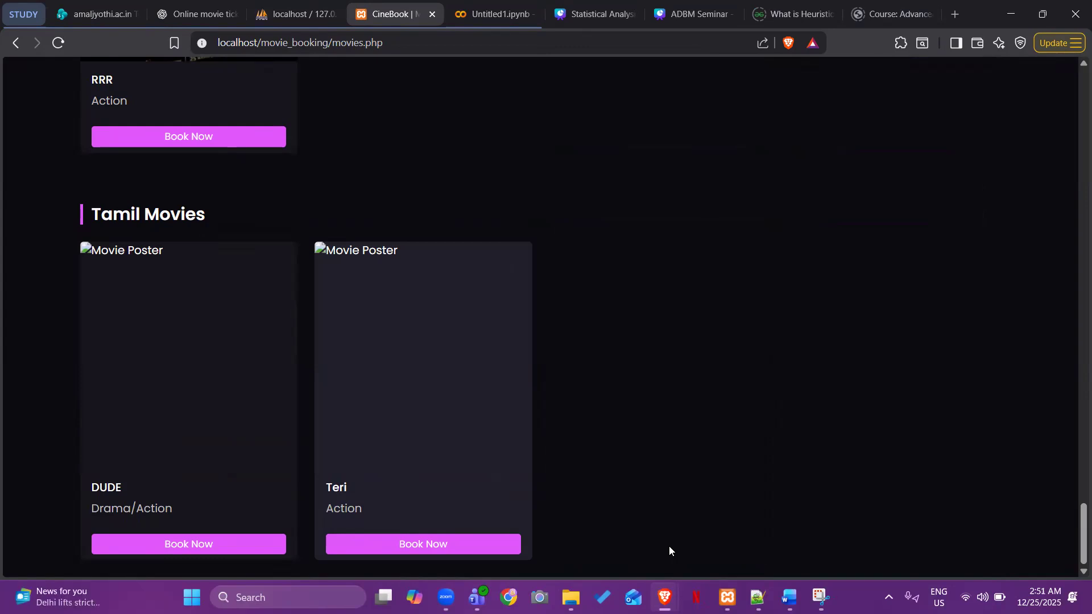
# Open the booking page for Dune from the English Movies section
pyautogui.scroll(20, 716, 231)
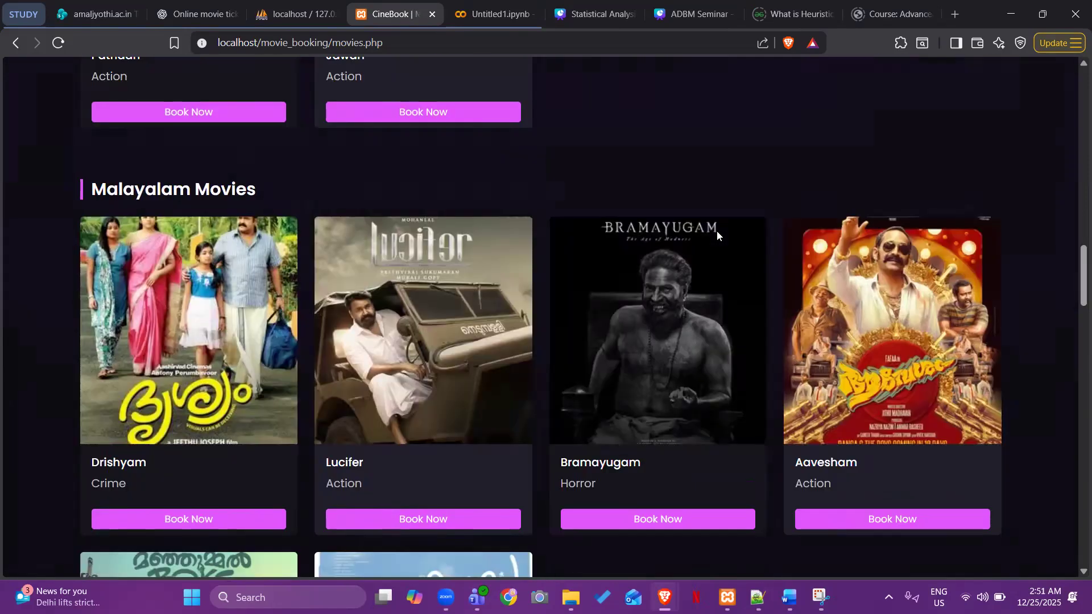
pyautogui.scroll(20, 717, 231)
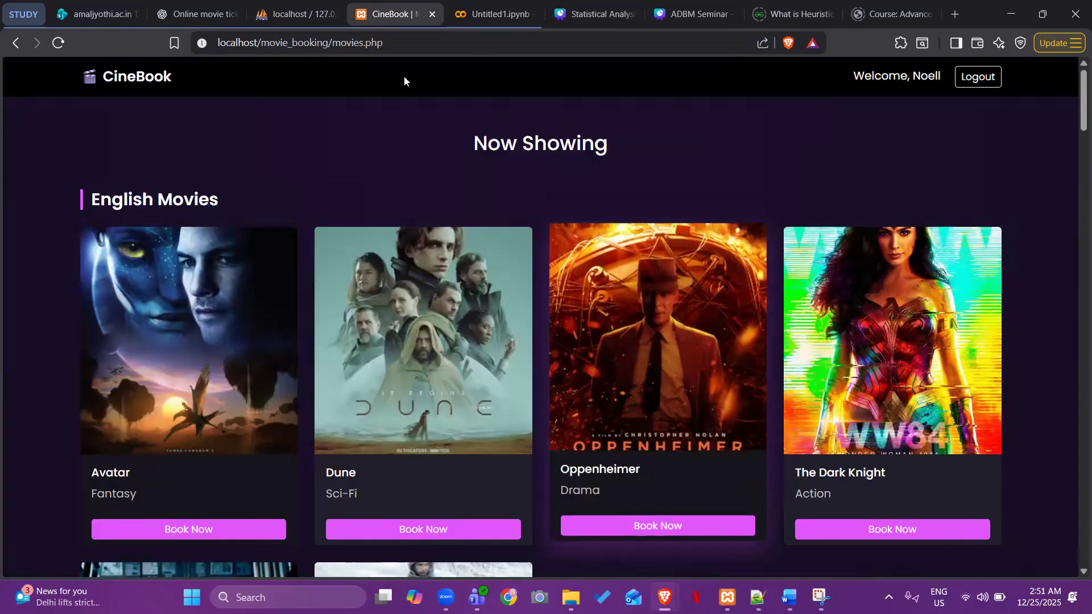
pyautogui.scroll(-2, 330, 199)
pyautogui.scroll(-2, 330, 199)
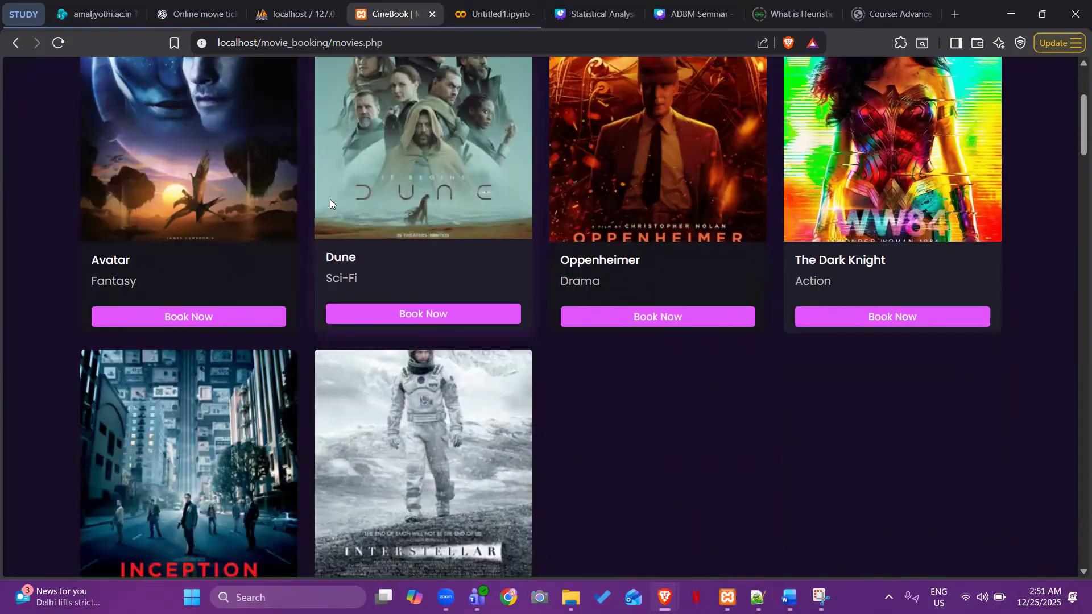
pyautogui.click(445, 320)
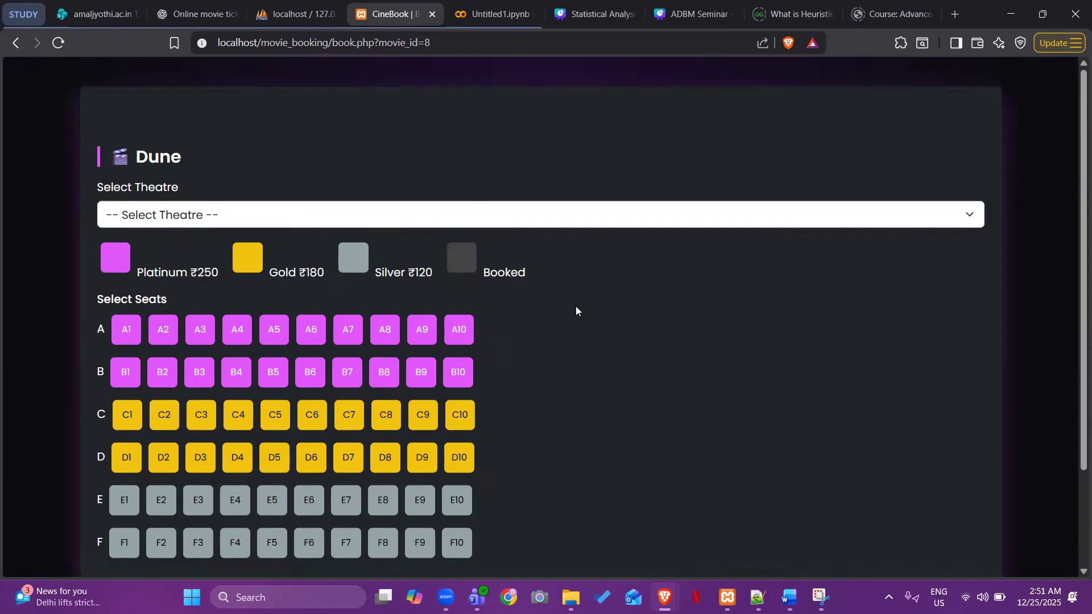
# View the theatre choices for Dune and compare them with the theatres table of movie_db in phpMyAdmin
pyautogui.click(533, 219)
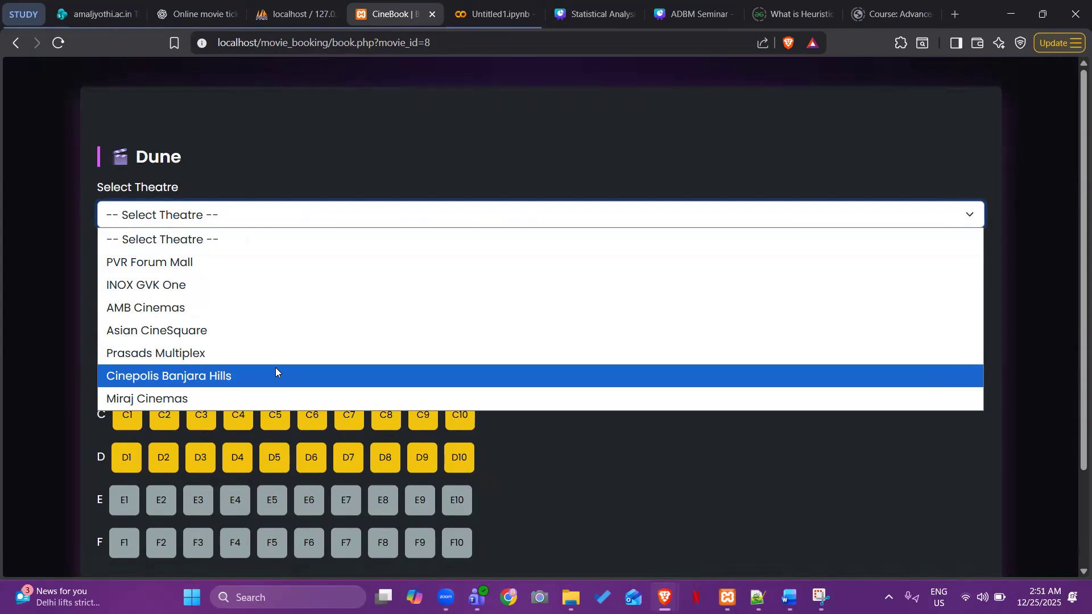
pyautogui.click(270, 12)
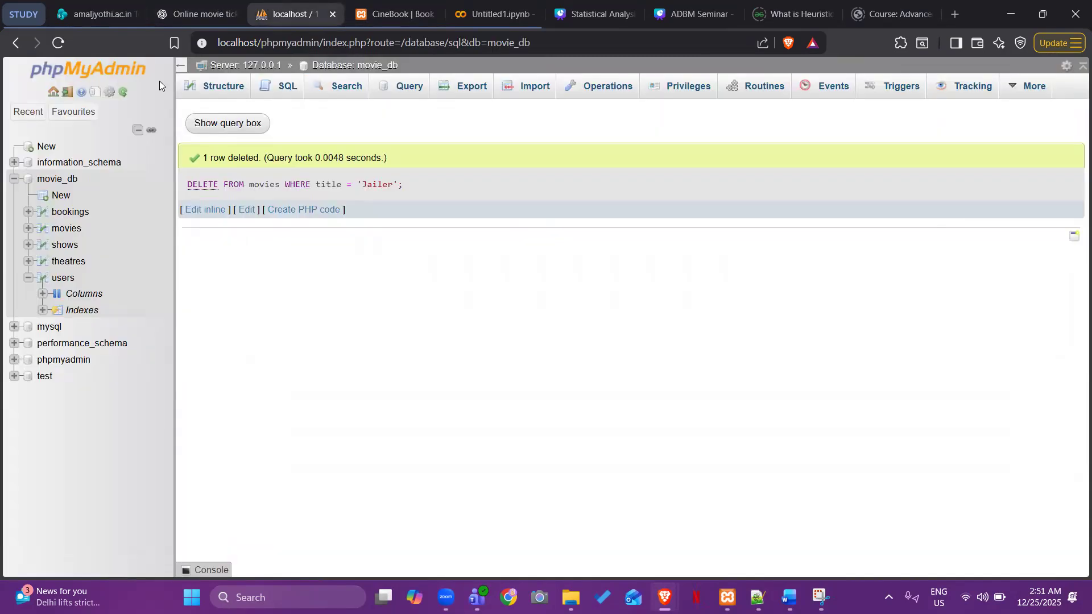
pyautogui.click(64, 262)
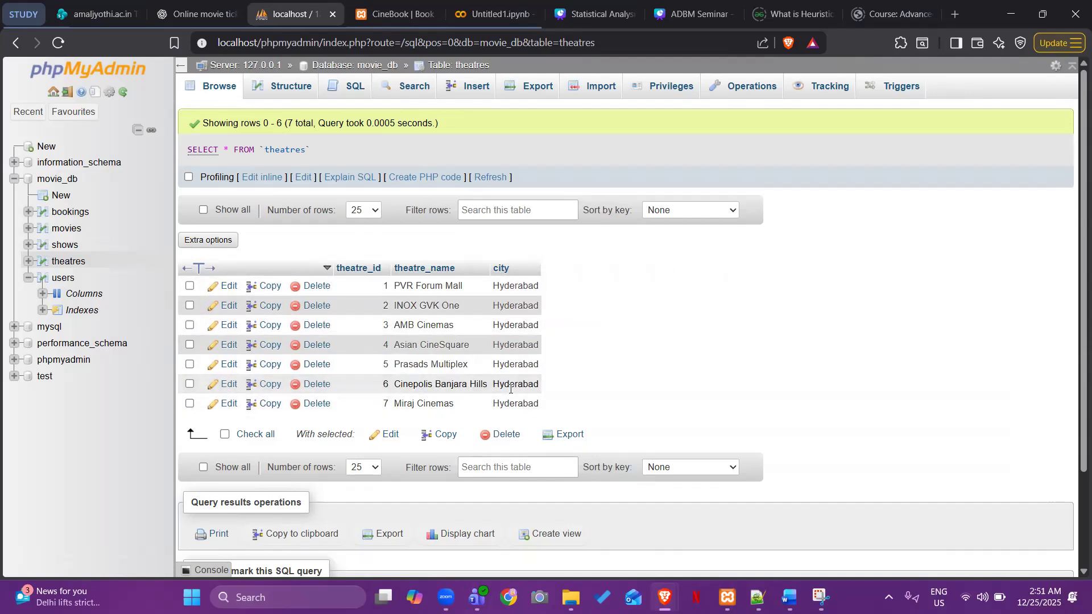
# Return to the Dune booking page in CineBook and select the Gold seats D8 and D9
pyautogui.click(379, 8)
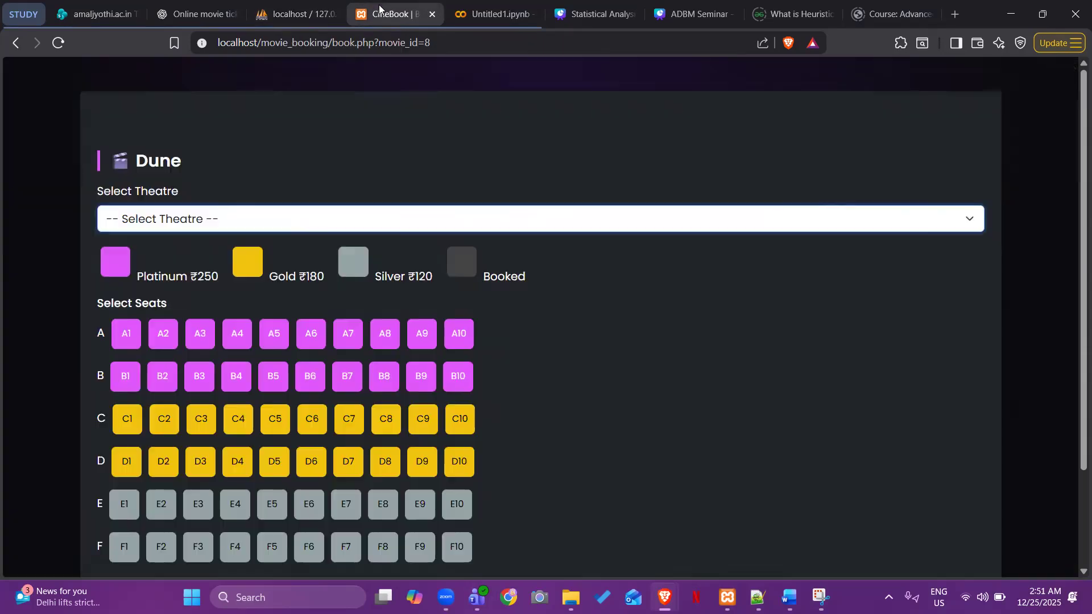
pyautogui.scroll(-2, 632, 390)
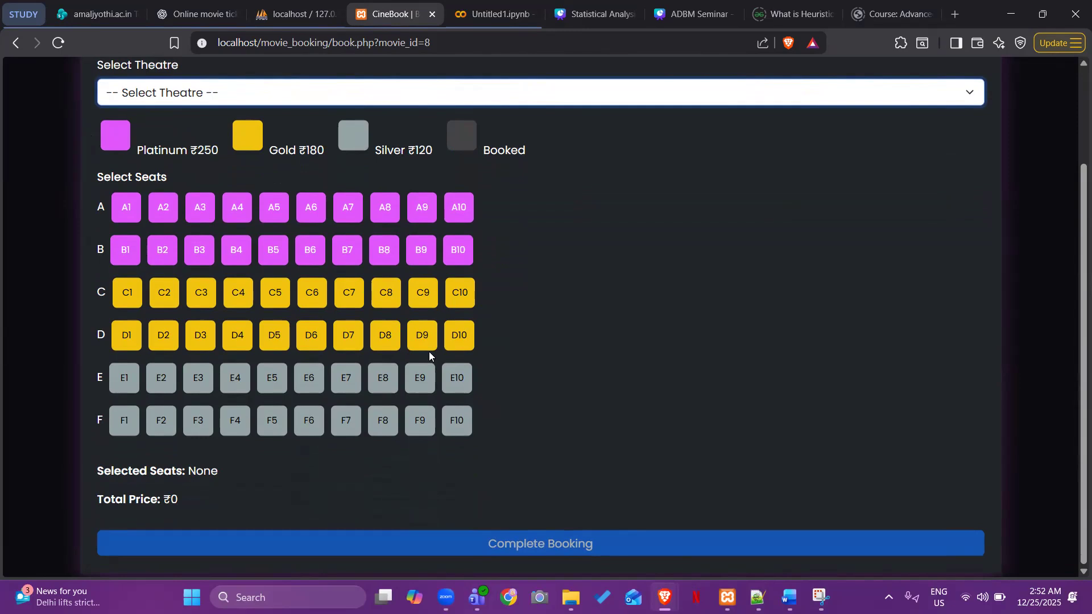
pyautogui.click(385, 347)
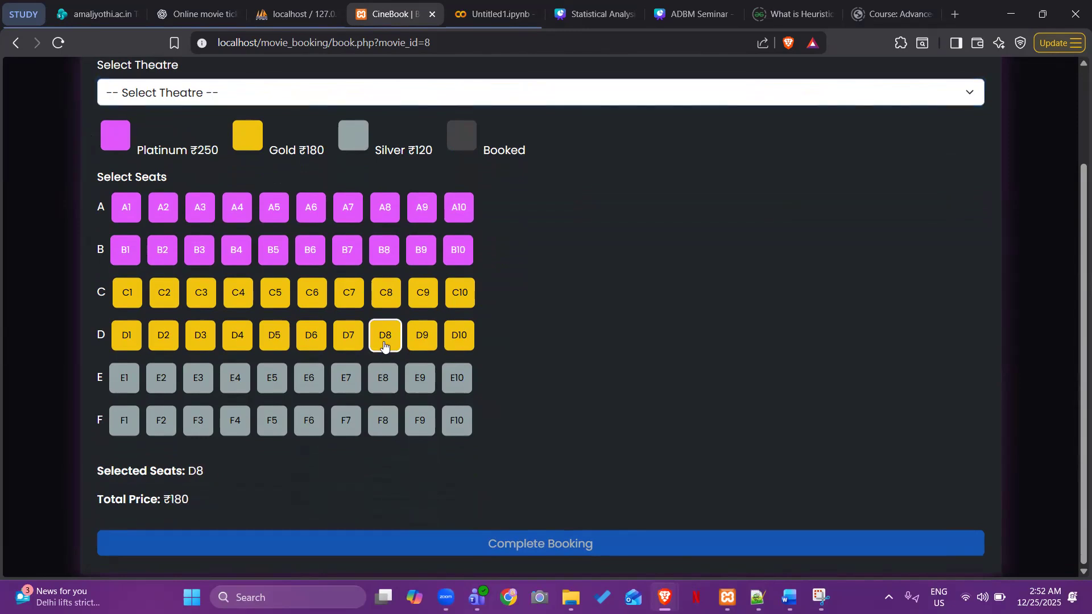
pyautogui.click(437, 344)
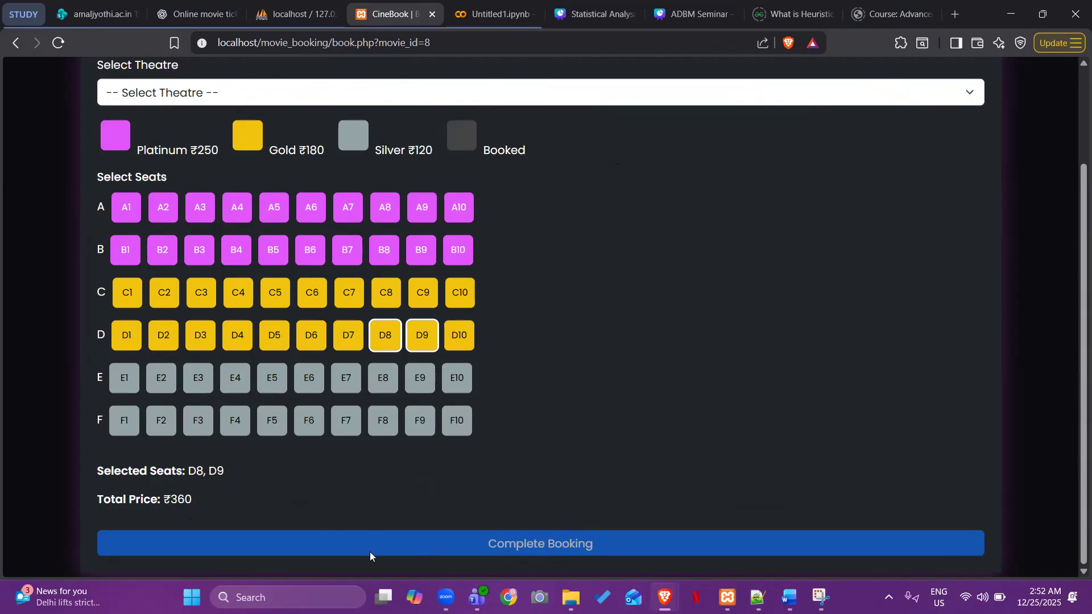
# Choose AMB Cinemas as the theatre for the Dune booking
pyautogui.scroll(2, 474, 467)
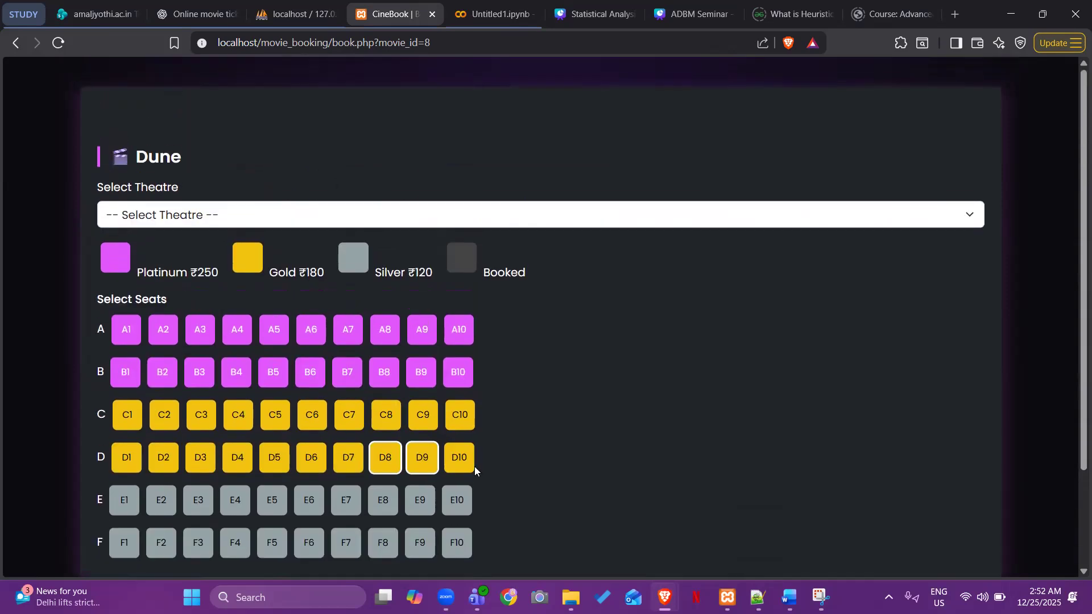
pyautogui.click(535, 223)
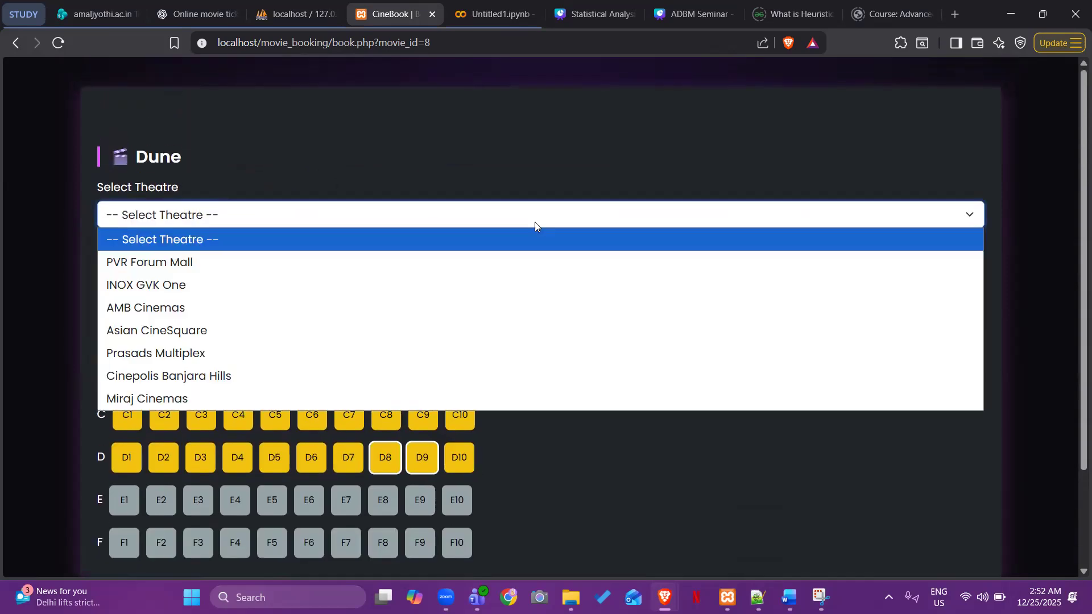
pyautogui.click(208, 308)
pyautogui.scroll(-2, 660, 361)
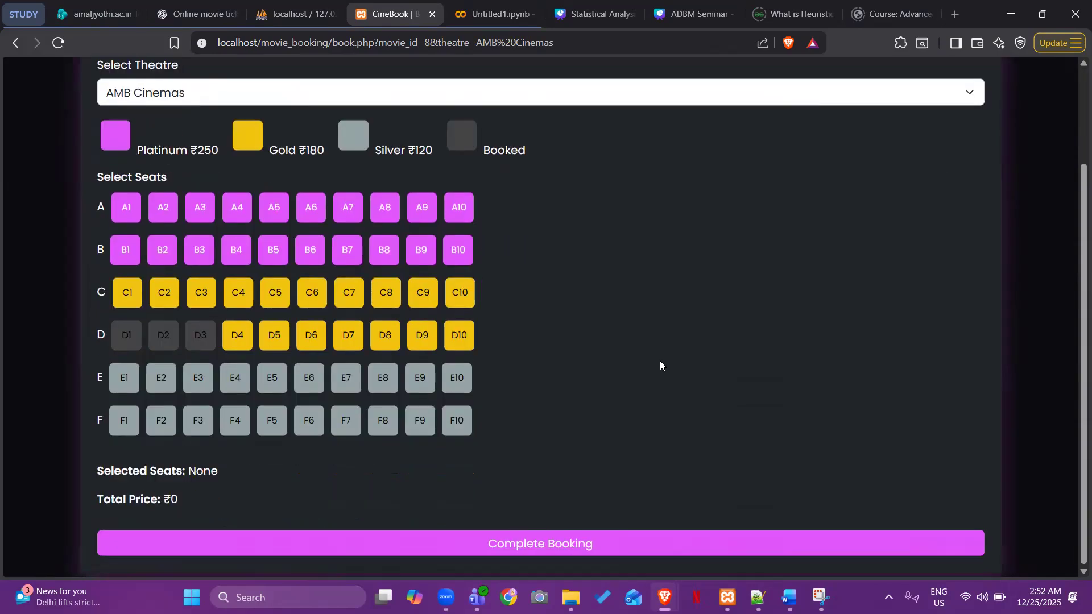
# Select the Gold seats D7 and D8, complete the booking, and highlight the booking ID on the confirmation page
pyautogui.click(355, 337)
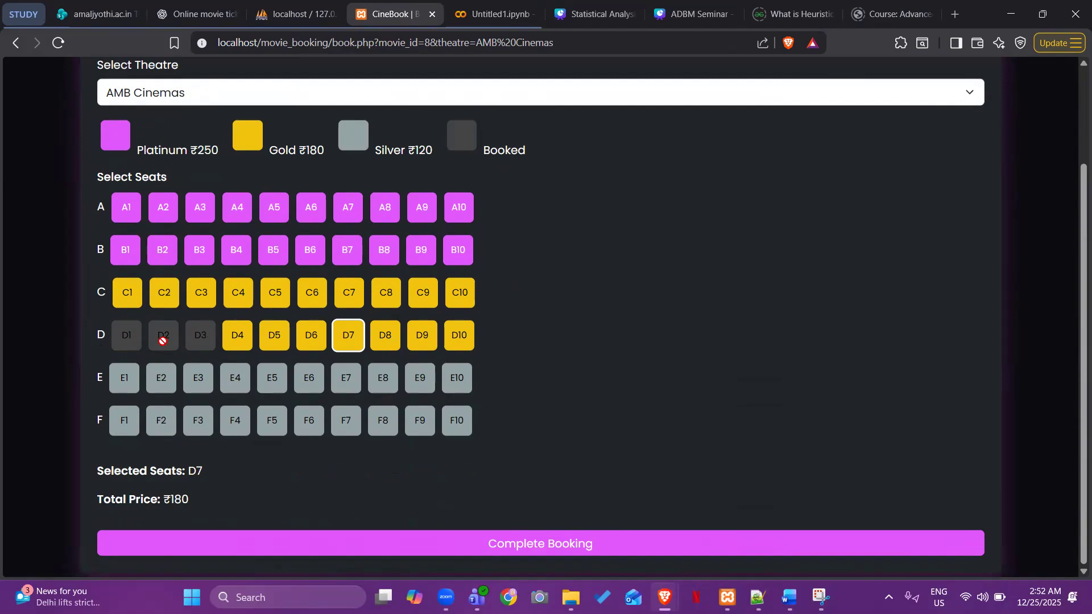
pyautogui.click(383, 323)
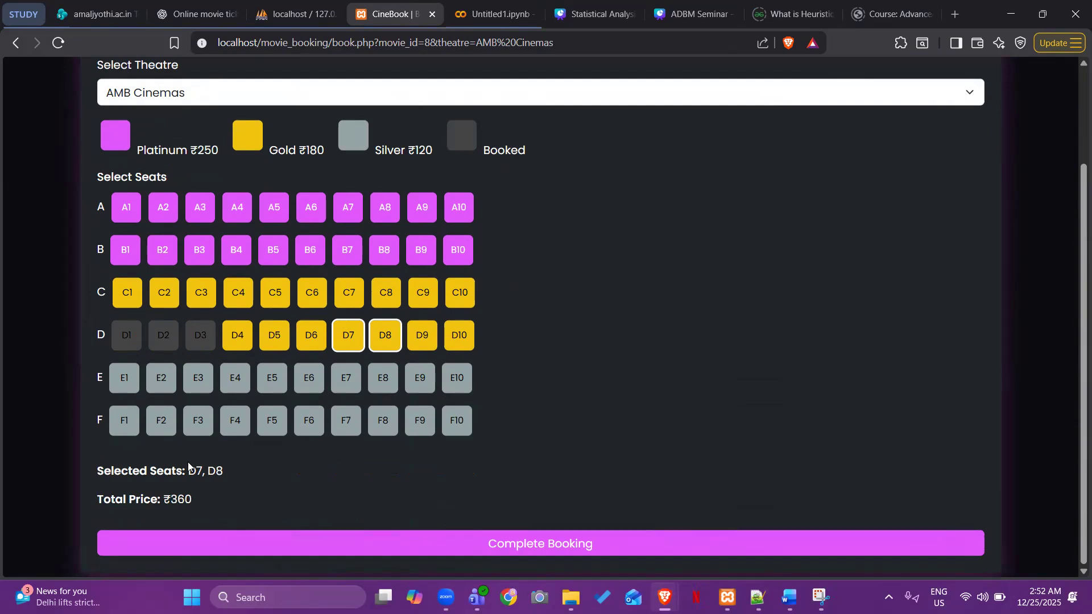
pyautogui.click(472, 544)
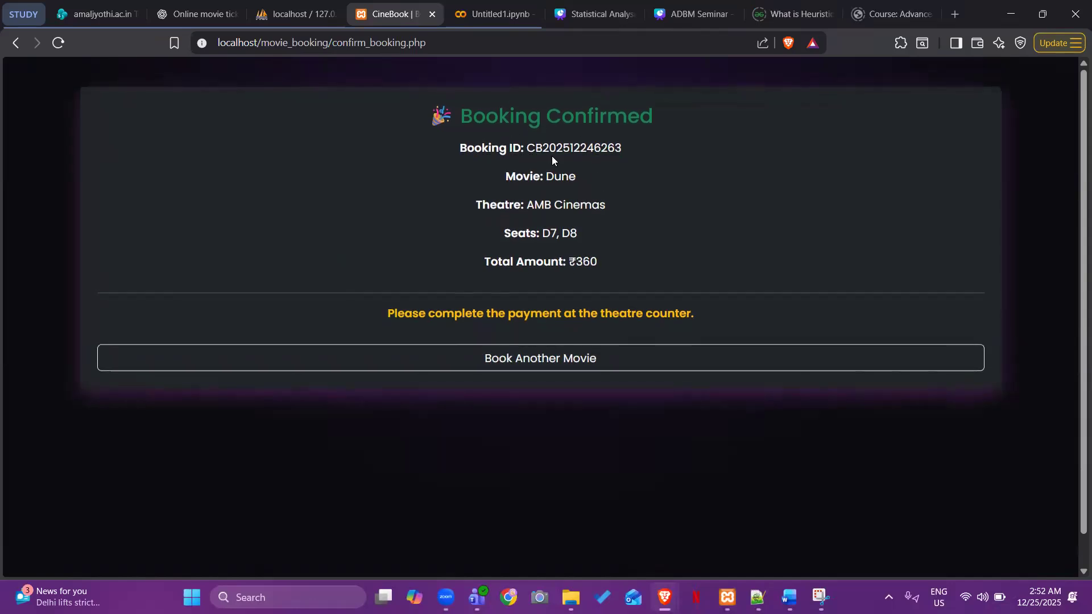
pyautogui.moveTo(537, 143); pyautogui.dragTo(623, 150)
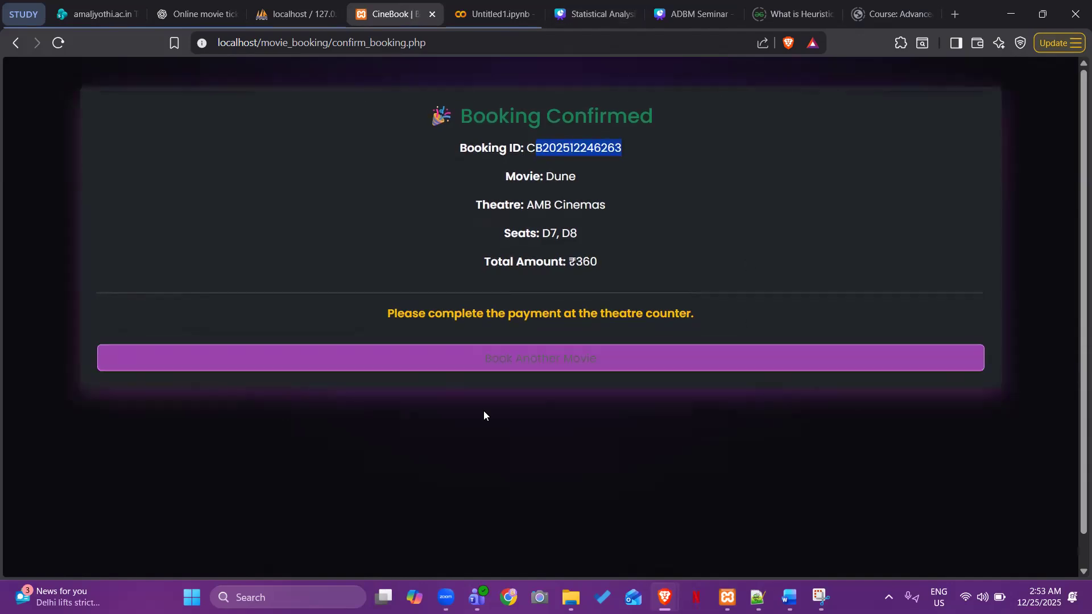
# Return to the movie list, log out of CineBook, and look over the home page
pyautogui.click(557, 369)
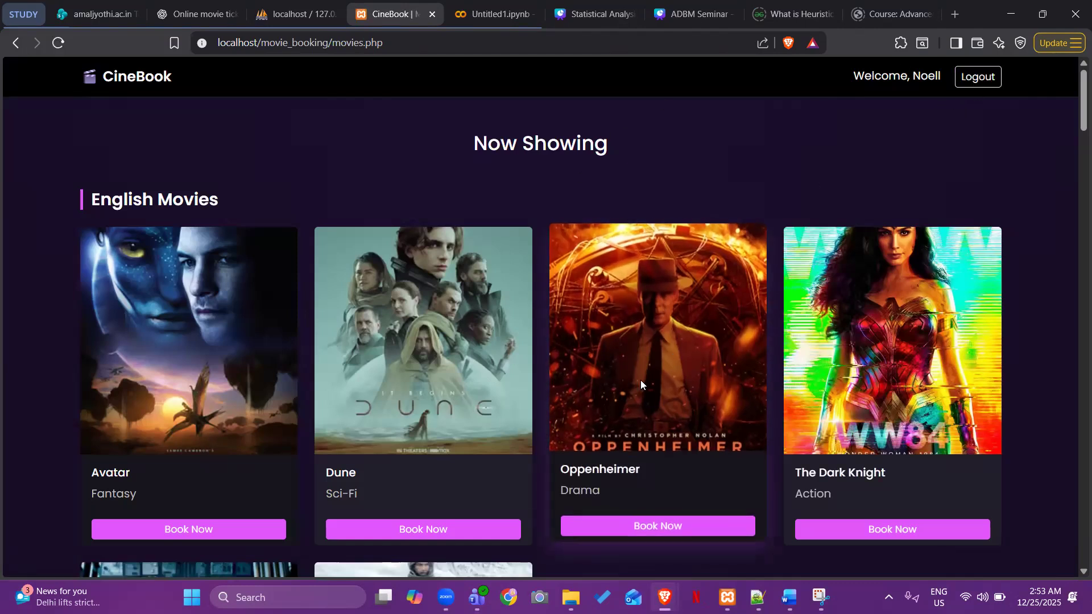
pyautogui.click(960, 80)
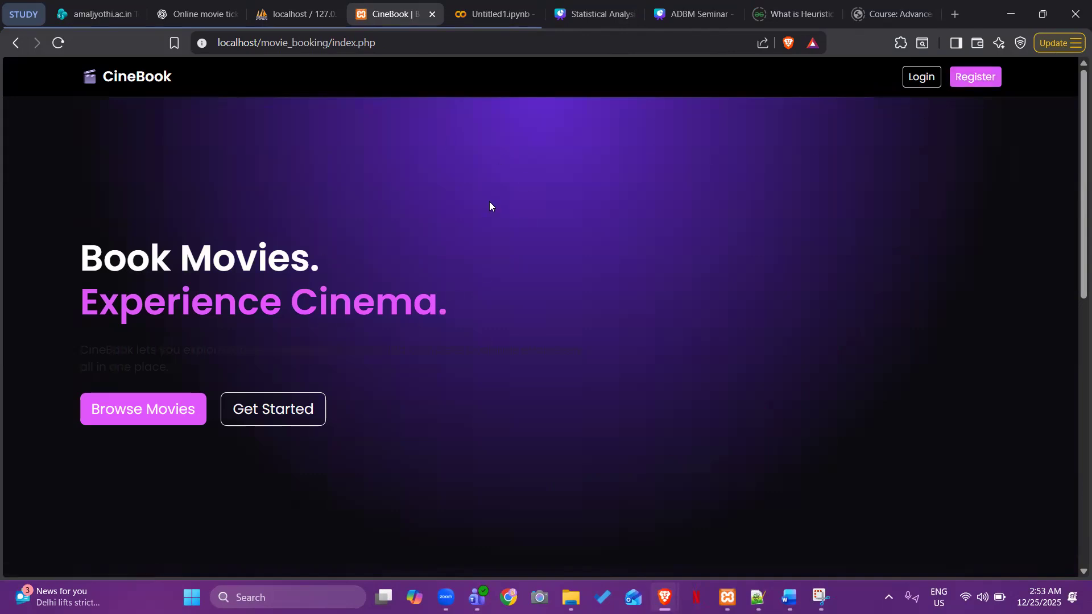
pyautogui.scroll(-8, 658, 307)
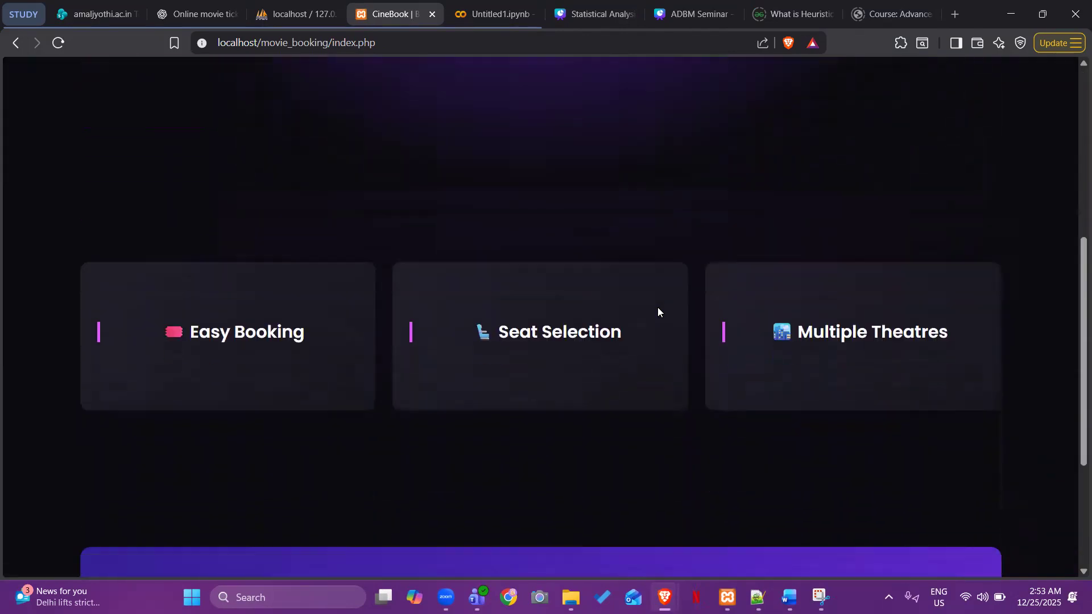
pyautogui.scroll(8, 658, 307)
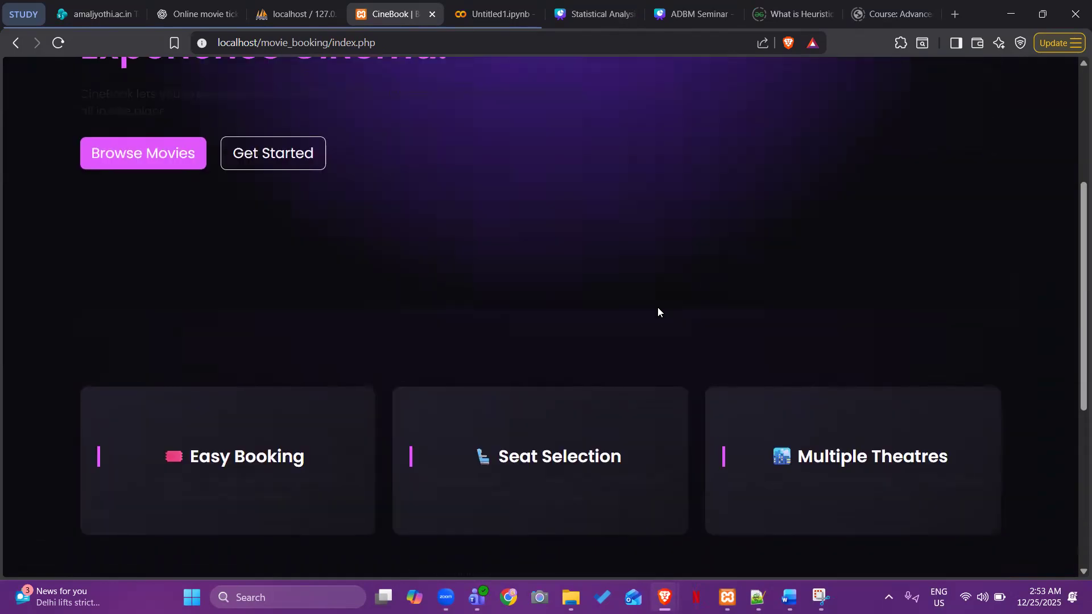
# Switch to phpMyAdmin, run "SELECT * from bookings;" on movie_db, and examine the row for seats D7 and D8
pyautogui.click(296, 14)
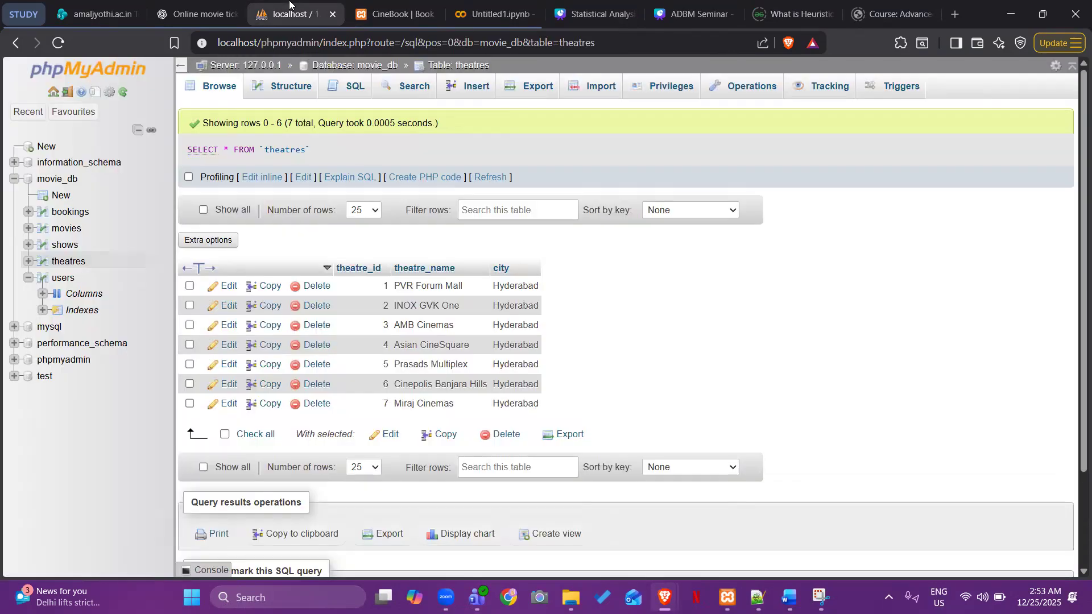
pyautogui.click(72, 180)
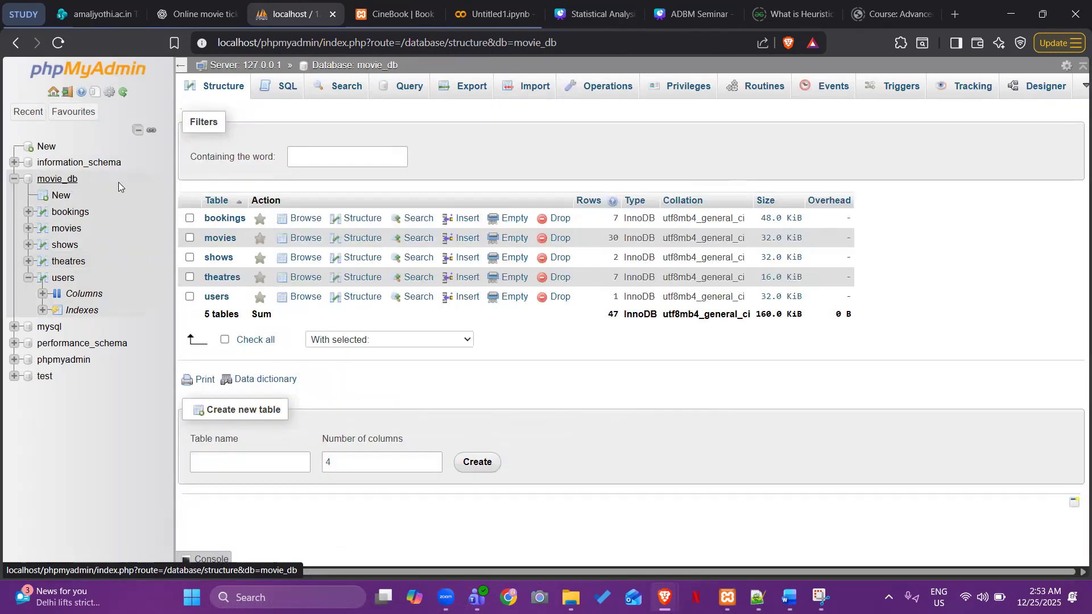
pyautogui.click(281, 88)
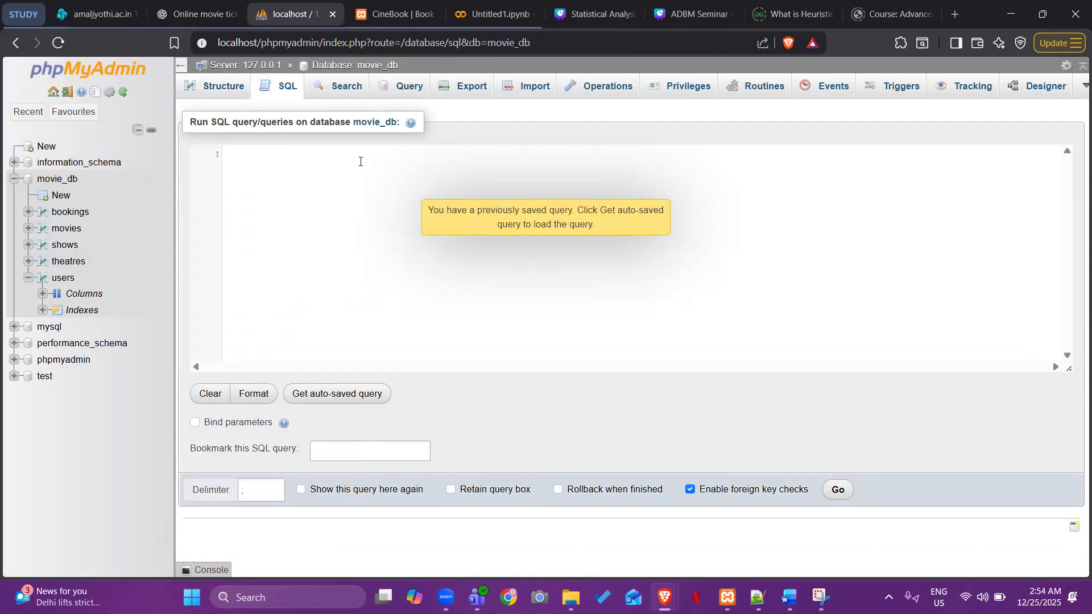
pyautogui.write('SELECT')
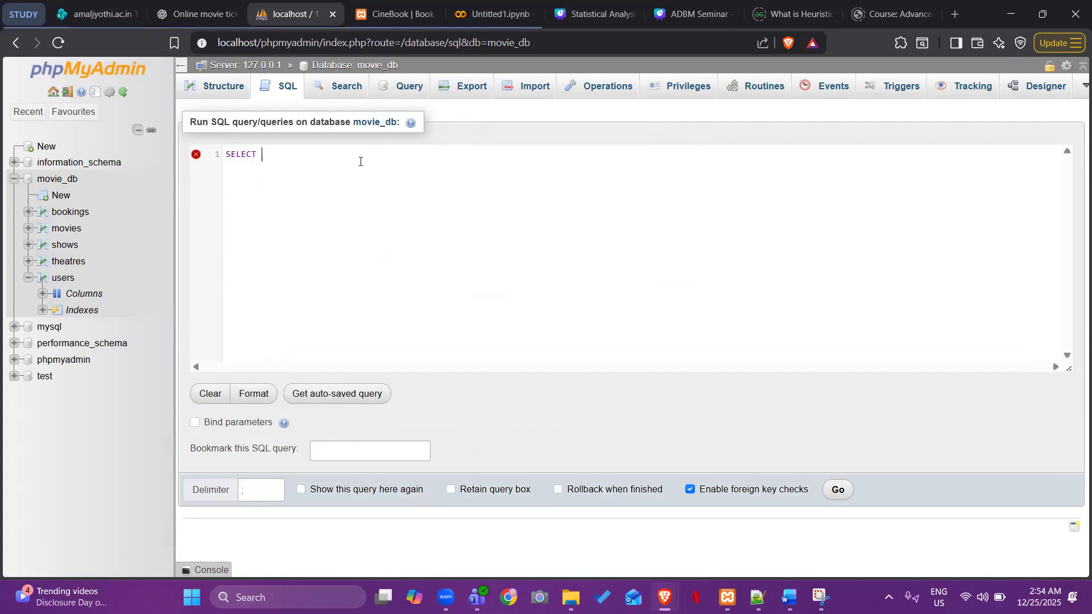
pyautogui.write(' * fro')
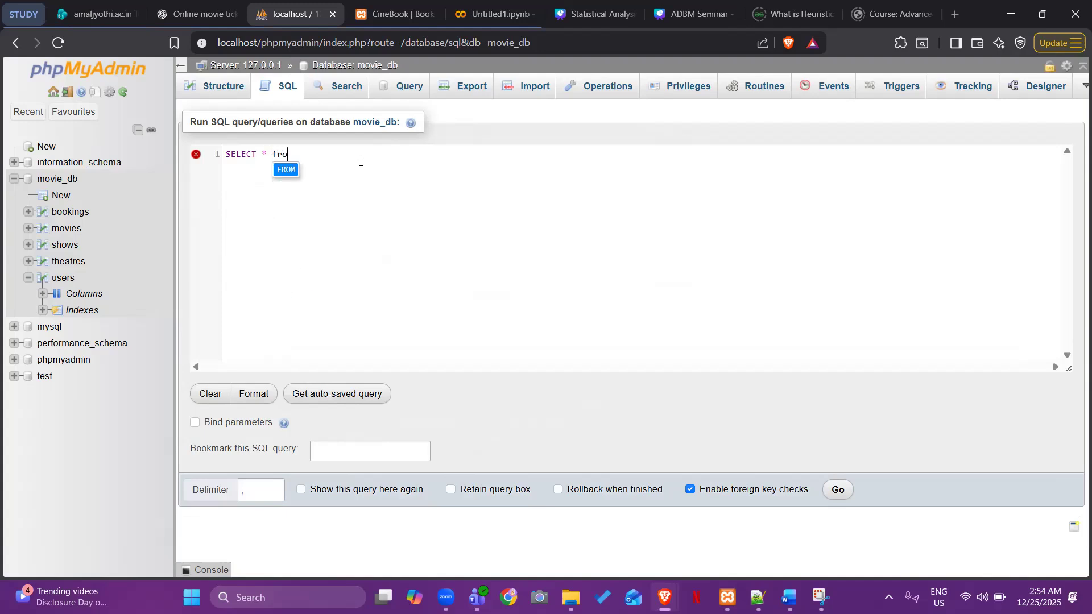
pyautogui.write('m bookings;')
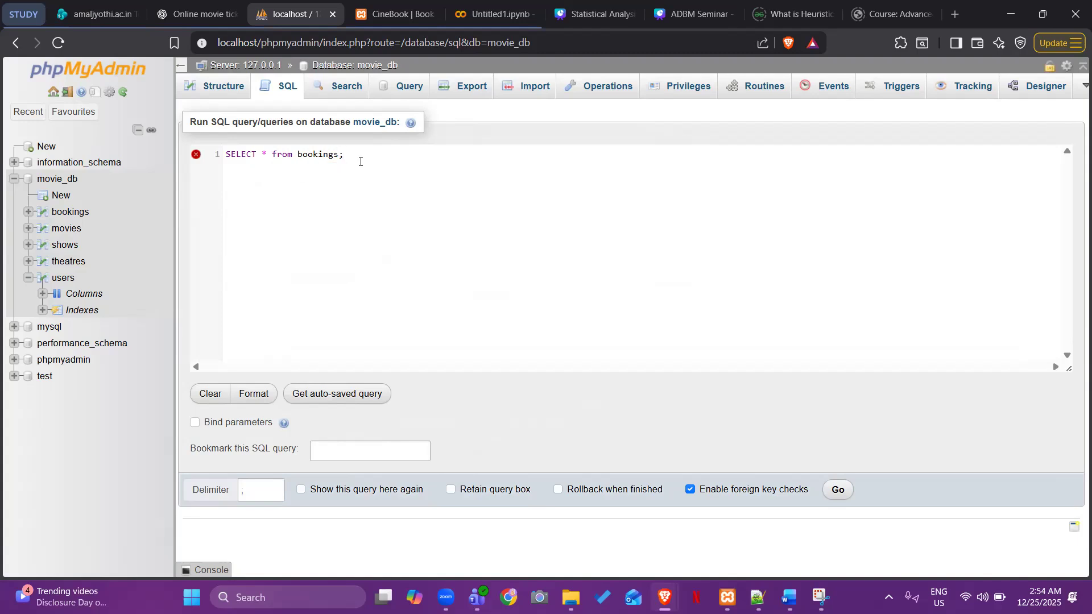
pyautogui.click(836, 490)
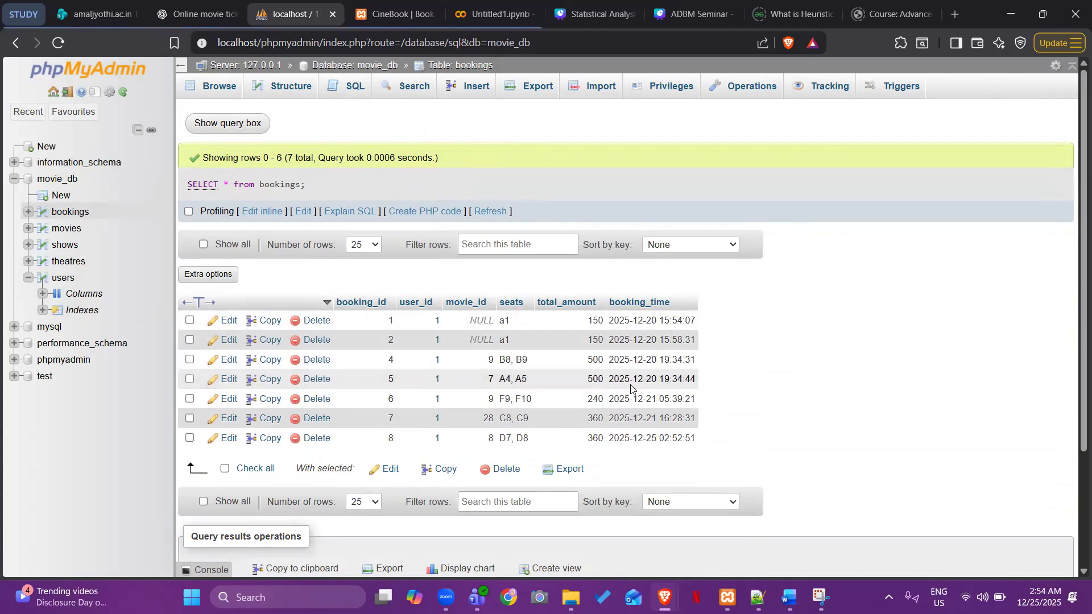
pyautogui.doubleClick(391, 438)
pyautogui.moveTo(463, 443); pyautogui.dragTo(690, 439)
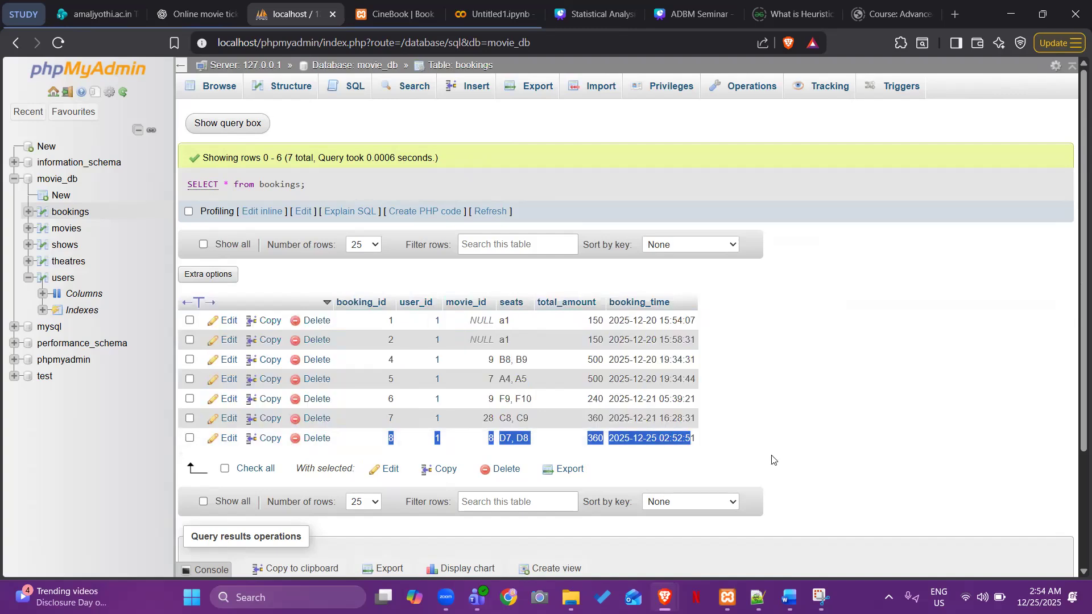
pyautogui.click(786, 399)
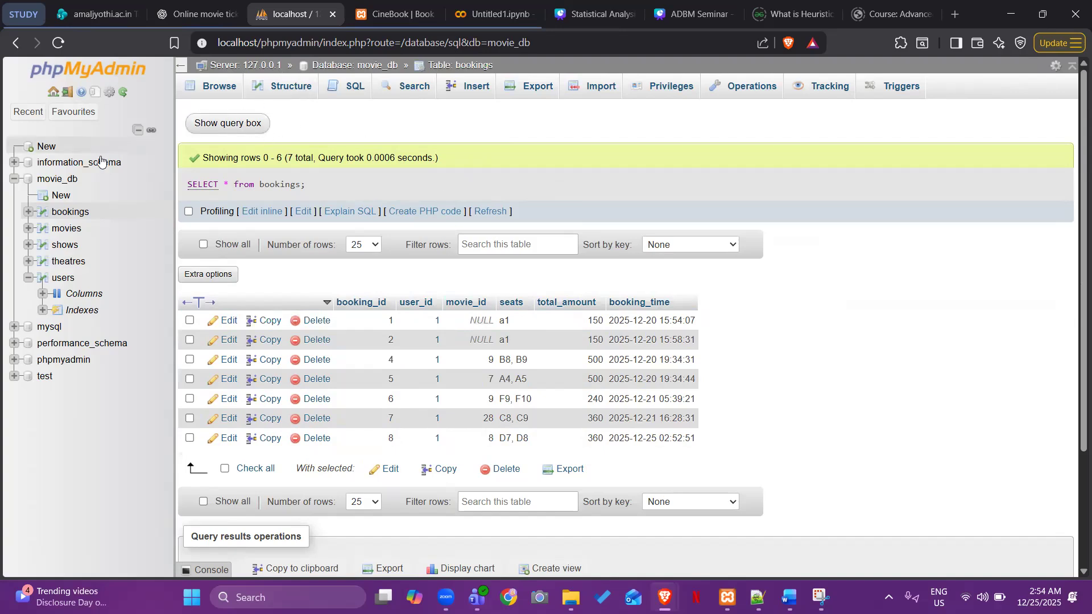
# Run the SQL statement "delete from bookings where booking_id = 1;" on movie_db and confirm its execution
pyautogui.click(63, 180)
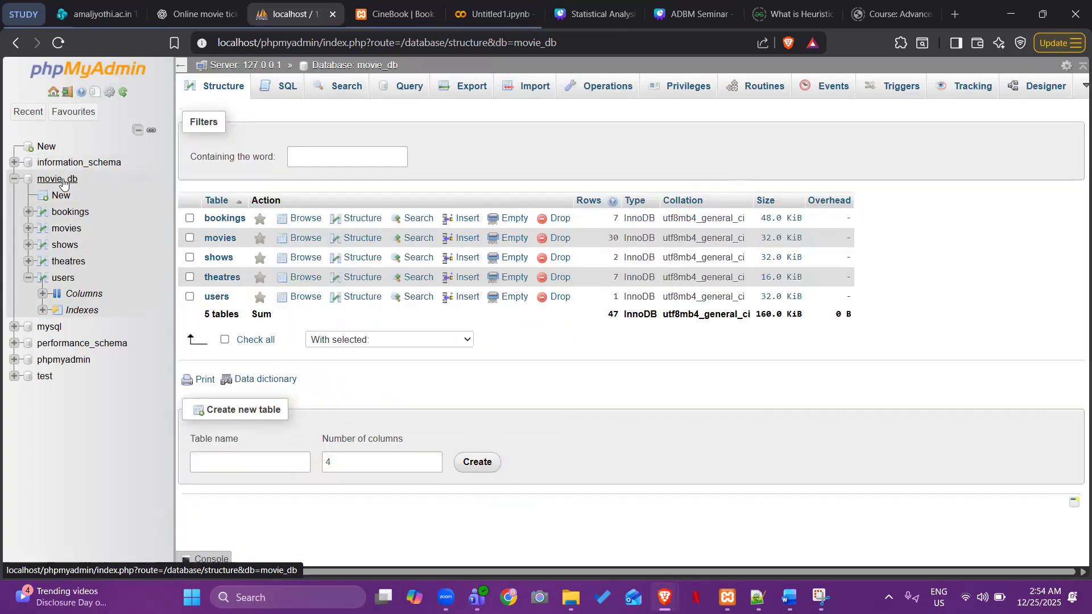
pyautogui.click(280, 90)
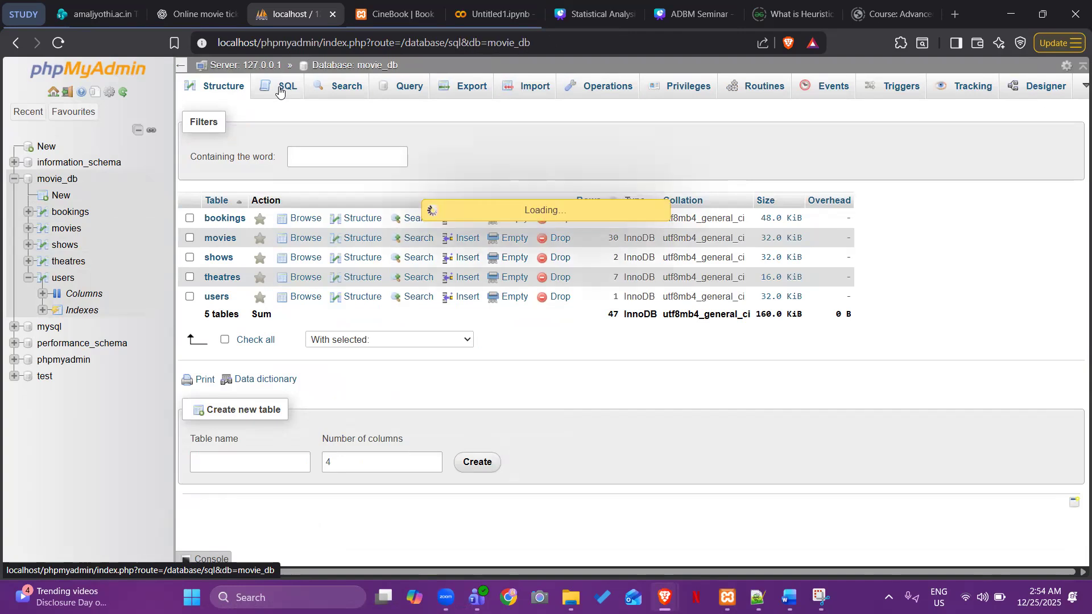
pyautogui.write('desc')
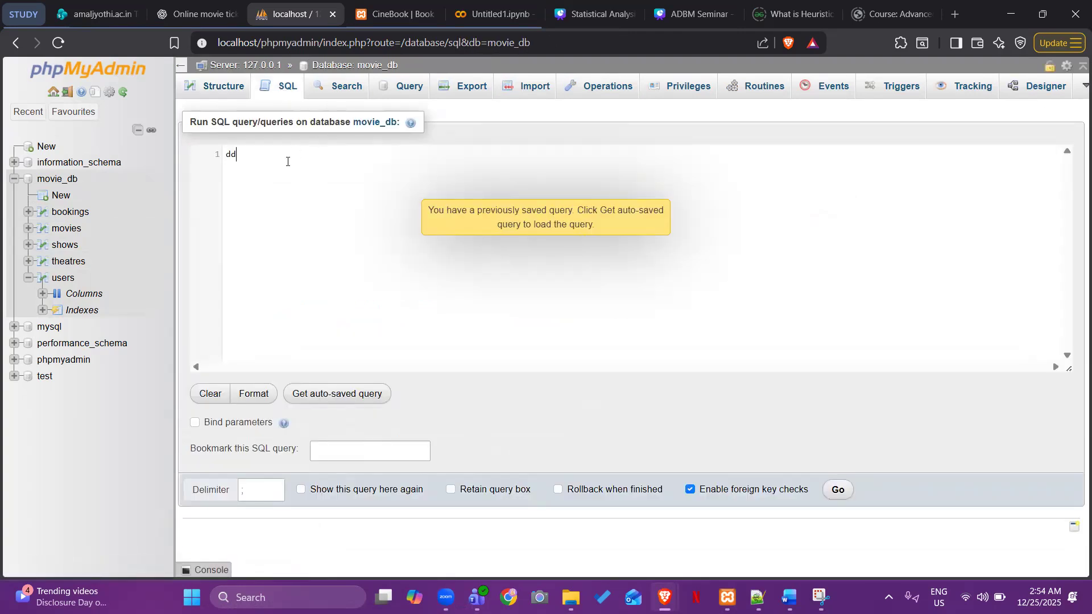
pyautogui.press('BackSpace')
pyautogui.press('BackSpace')
pyautogui.press('BackSpace')
pyautogui.write('ele')
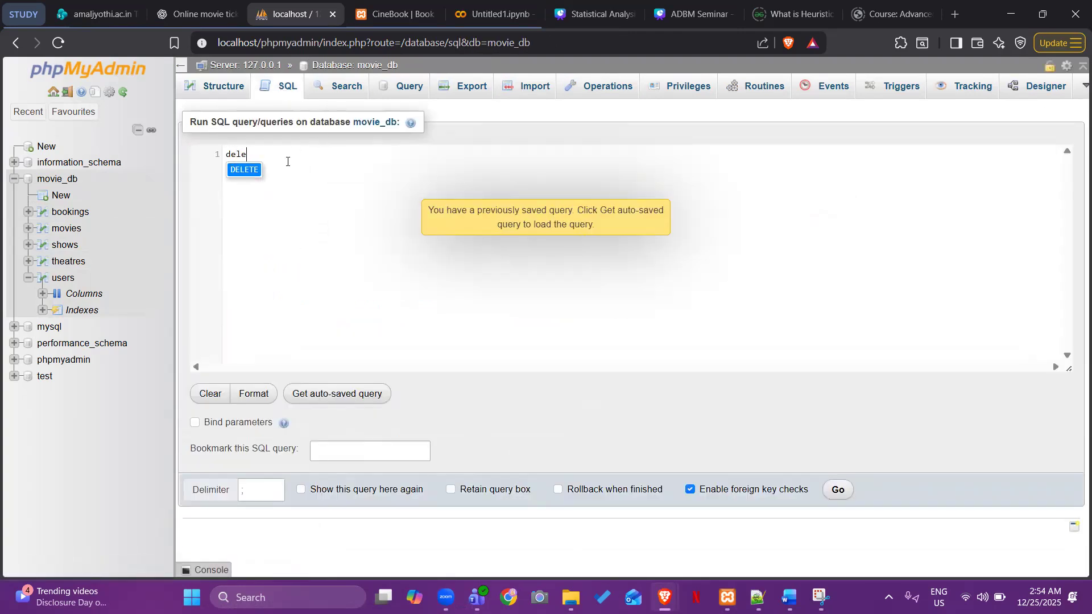
pyautogui.write('te from ')
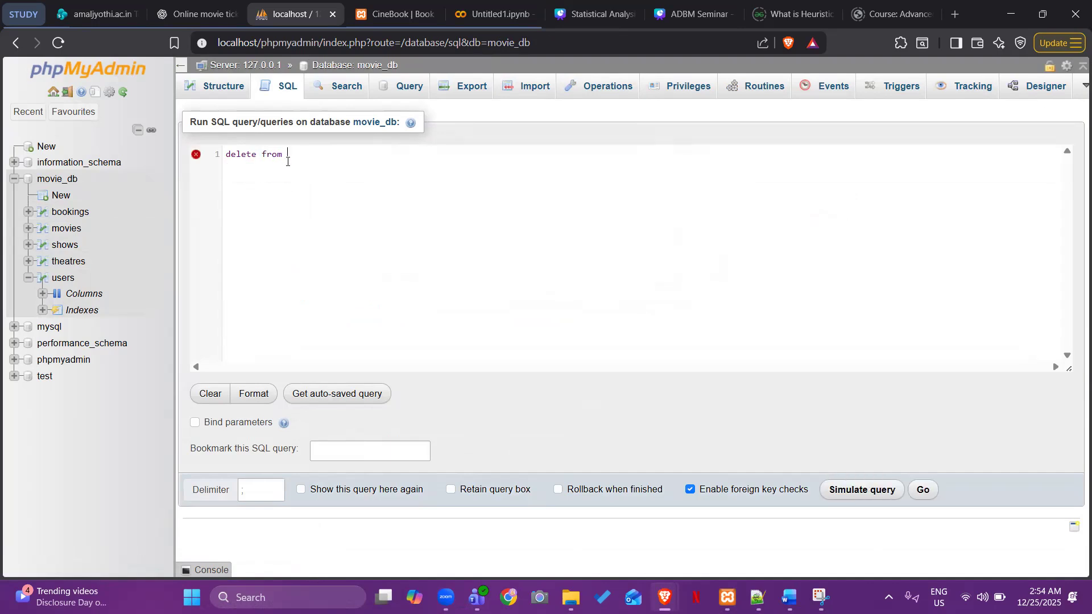
pyautogui.write('bookings whe')
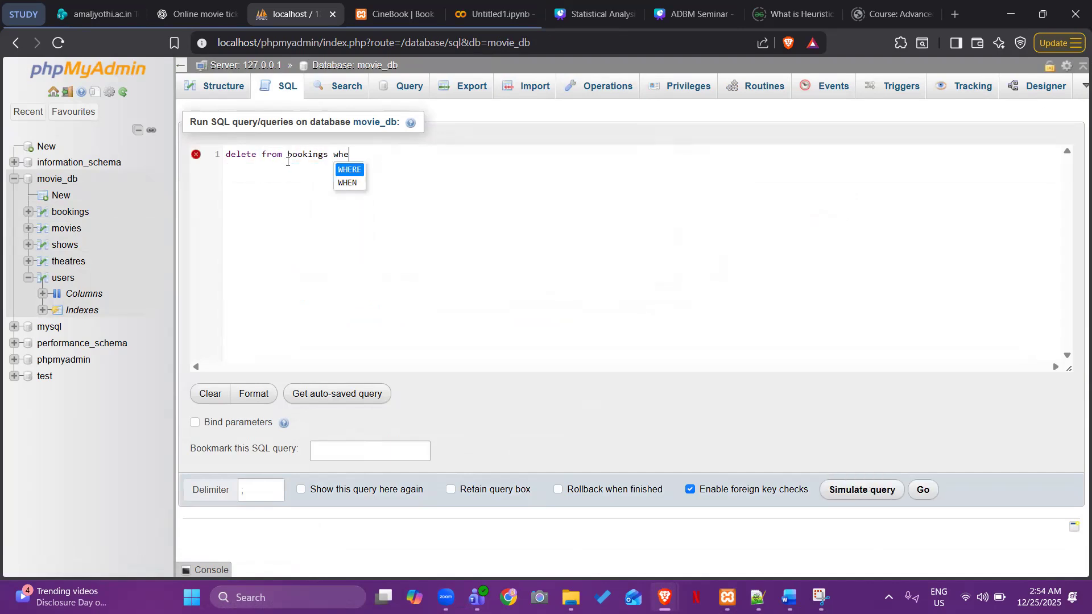
pyautogui.write('re booki')
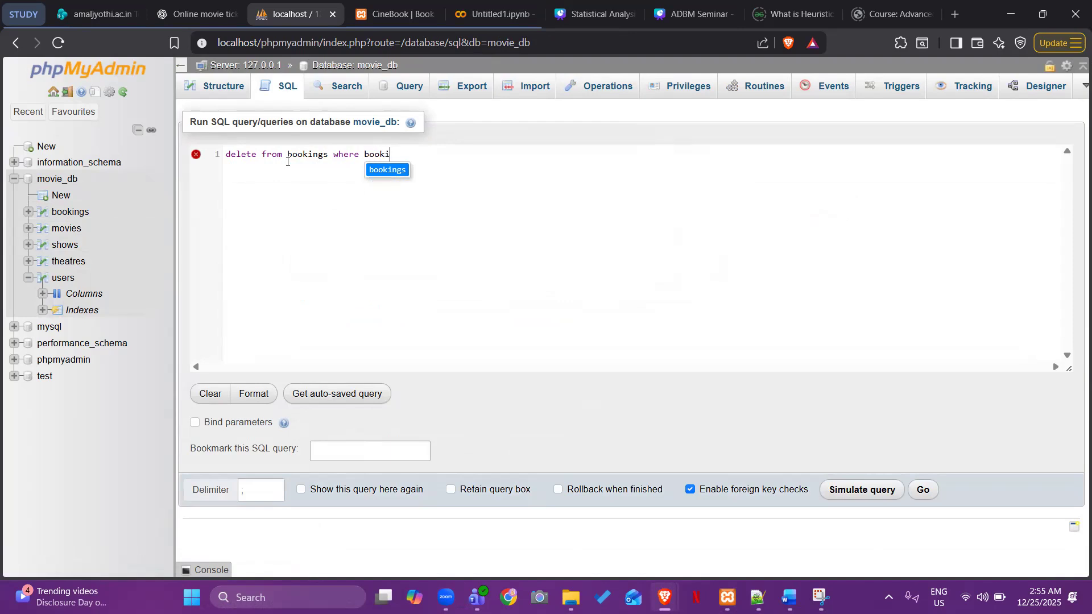
pyautogui.write('ng_id = ')
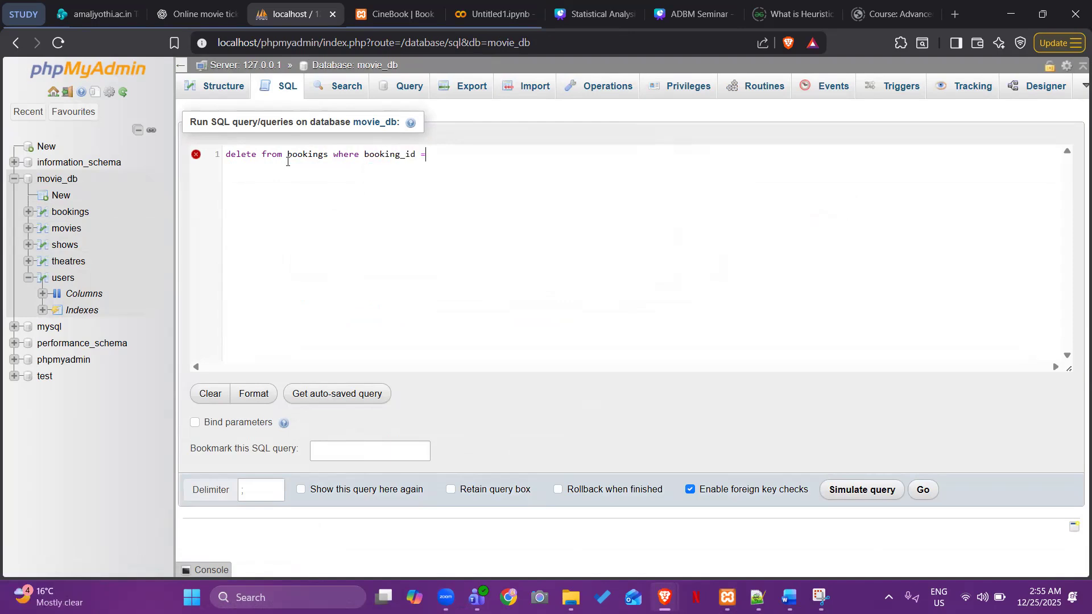
pyautogui.write('1;')
pyautogui.click(930, 499)
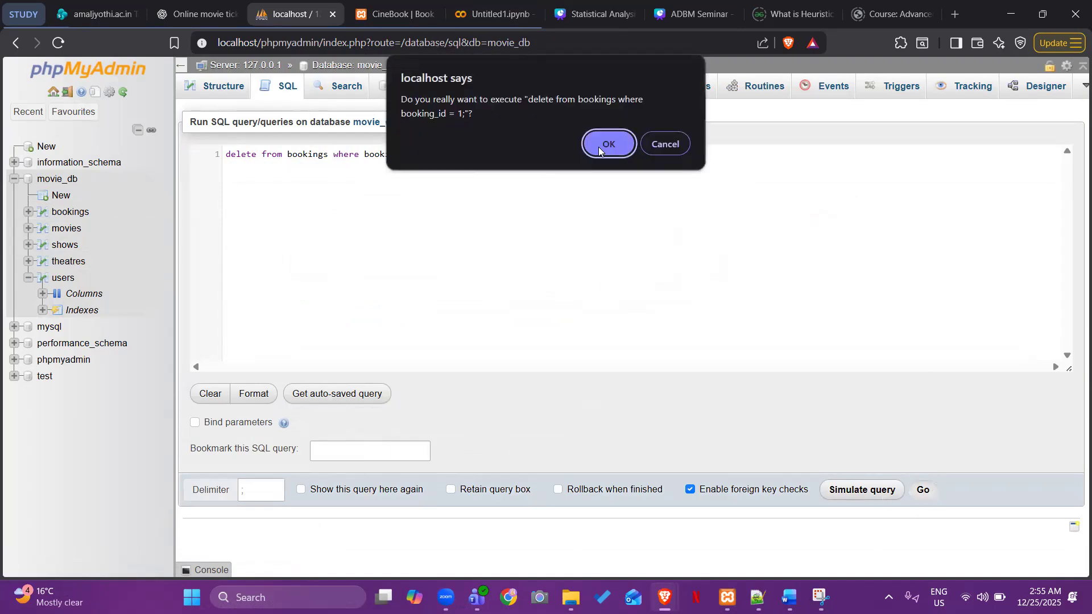
pyautogui.click(598, 147)
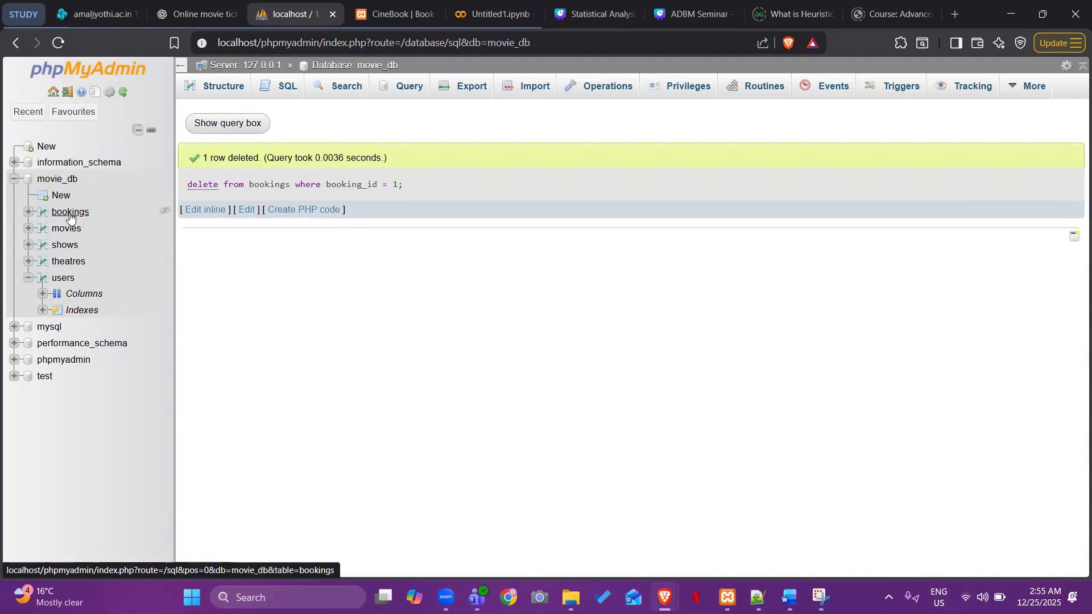
# Browse the bookings table to check that booking_id 1 is gone, and switch back to the CineBook home page
pyautogui.click(69, 214)
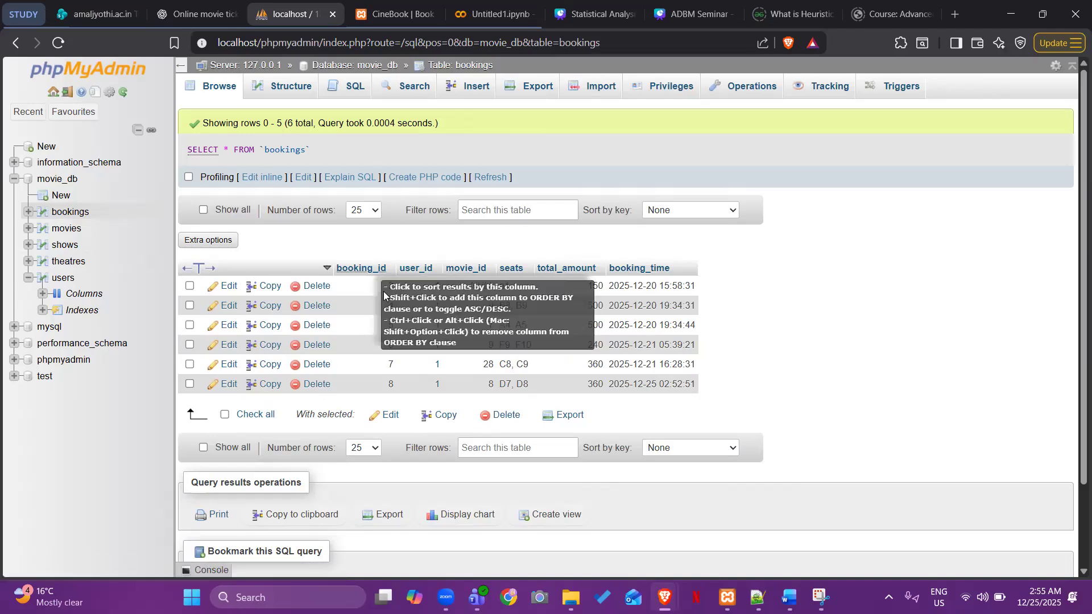
pyautogui.moveTo(384, 285); pyautogui.dragTo(502, 283)
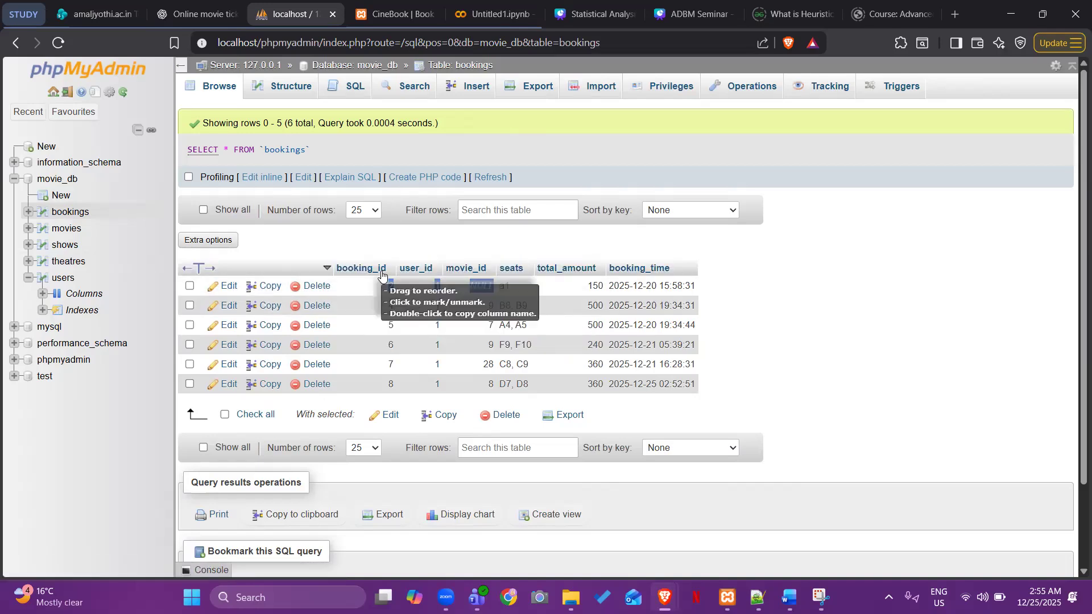
pyautogui.click(772, 334)
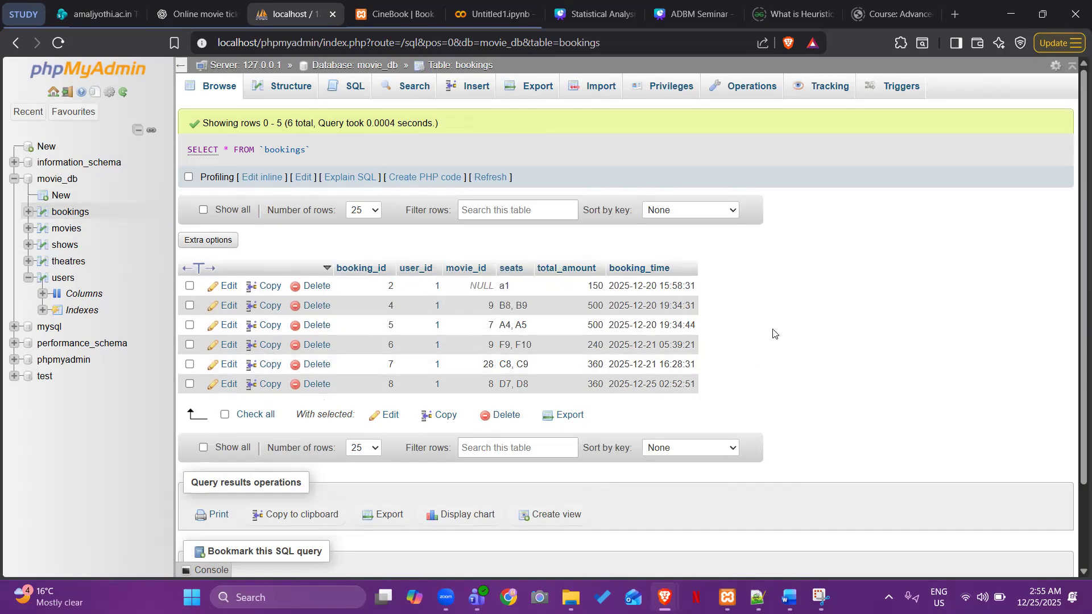
pyautogui.click(392, 3)
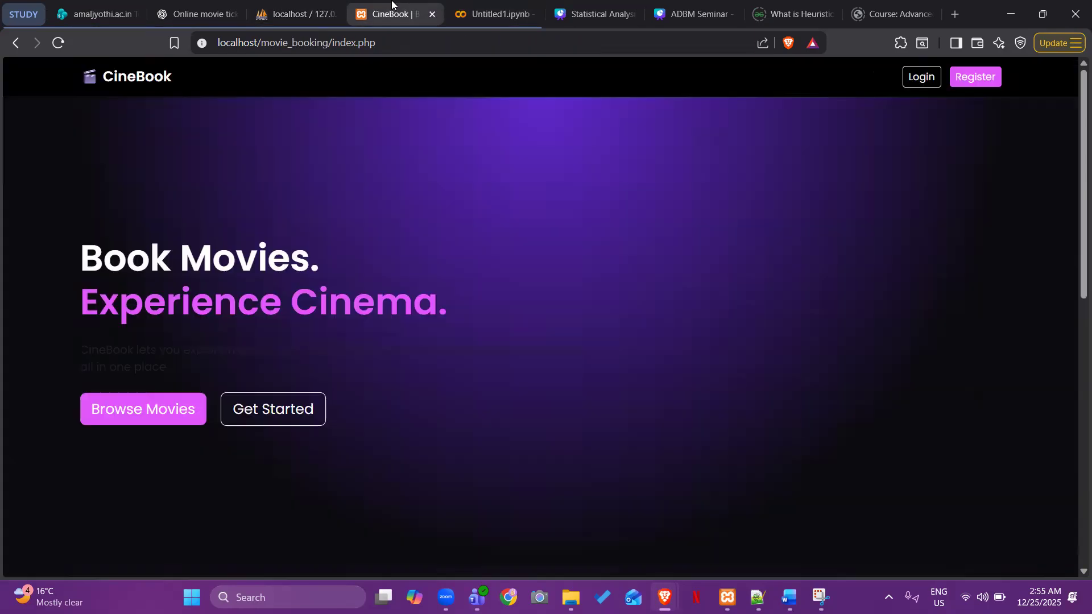